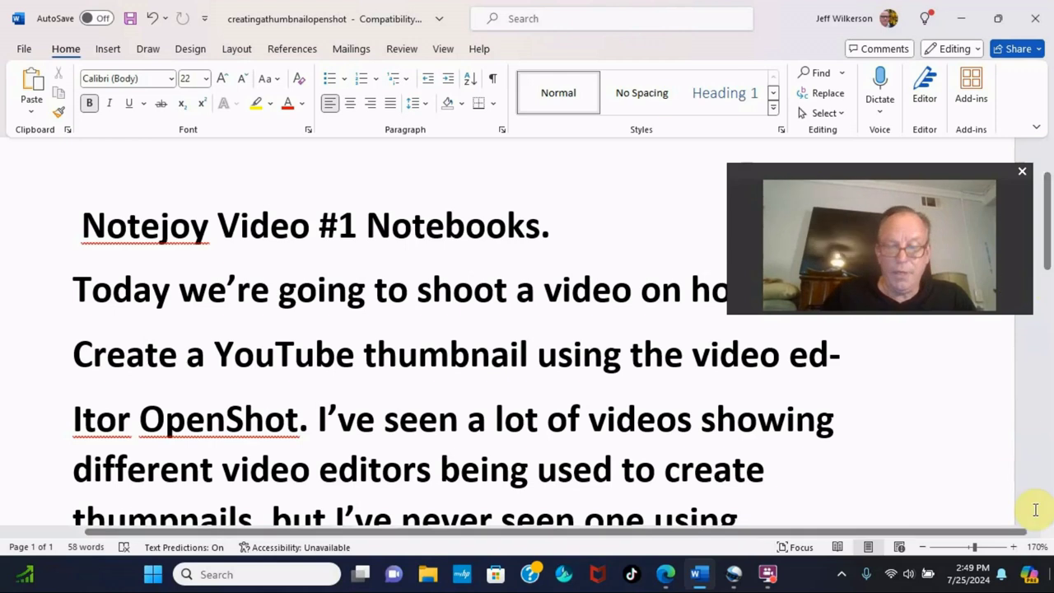
Step: Switch to OpenShot and import the Descript-Teleprompter-video5 clip from the Videos folder into the project files
{"action": "left_click", "coordinate": [734, 575]}
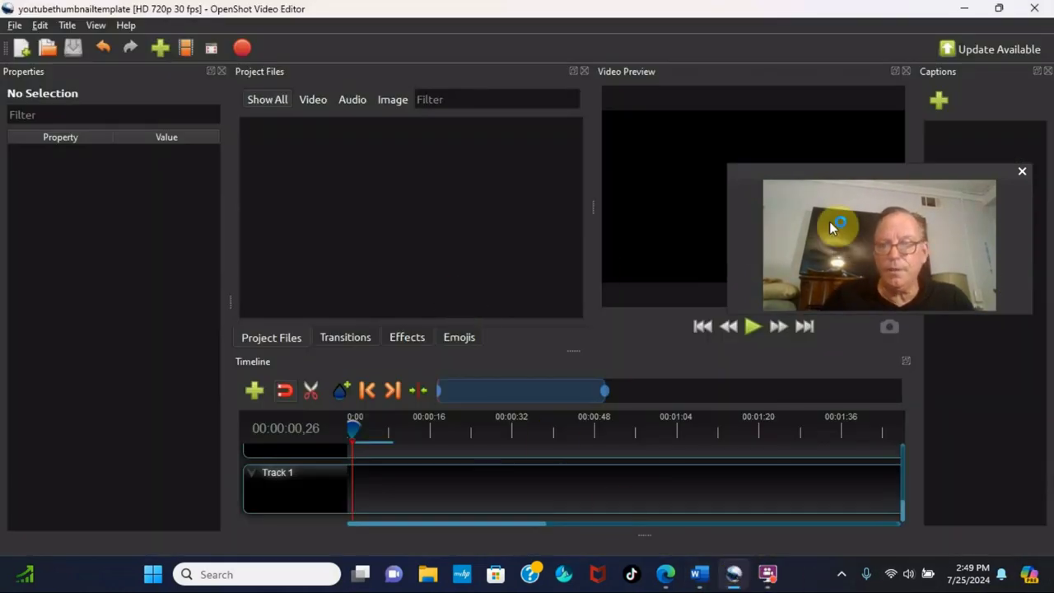
{"action": "left_click", "coordinate": [1023, 172]}
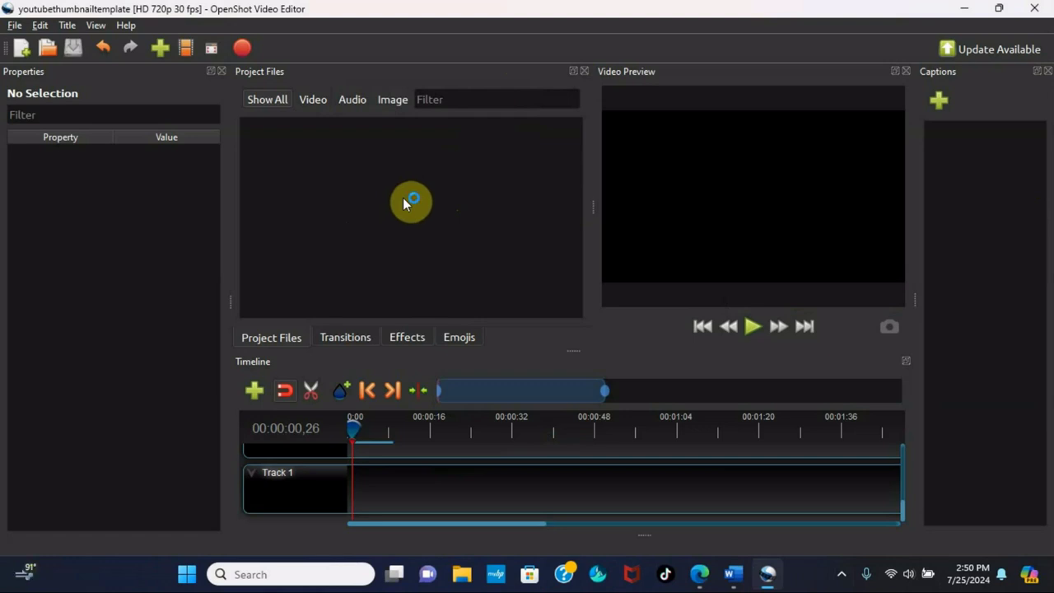
{"action": "right_click", "coordinate": [319, 172]}
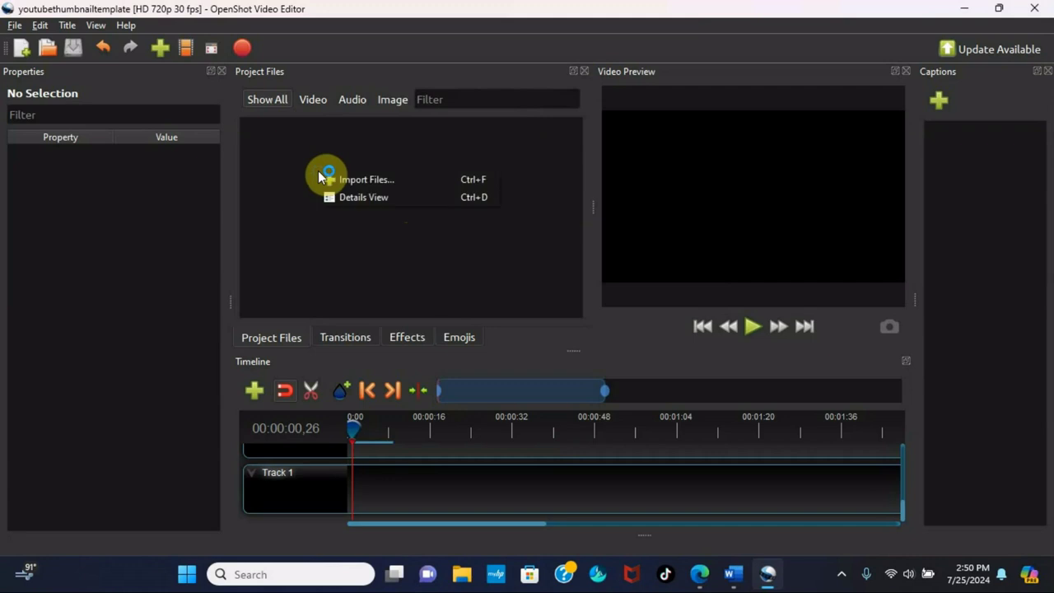
{"action": "left_click", "coordinate": [373, 179]}
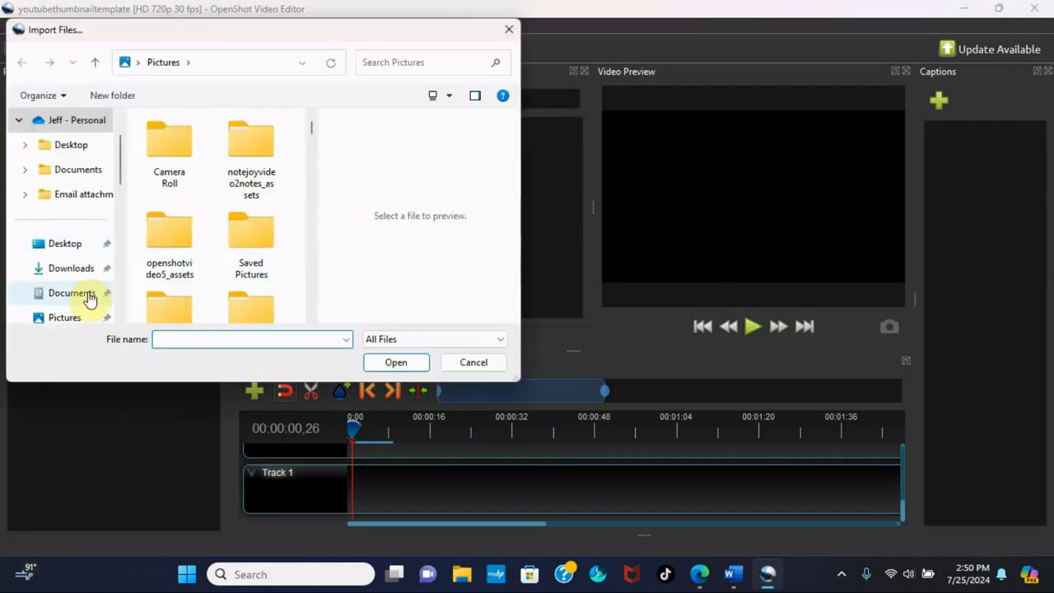
{"action": "left_click_drag", "start_coordinate": [128, 161], "coordinate": [132, 179]}
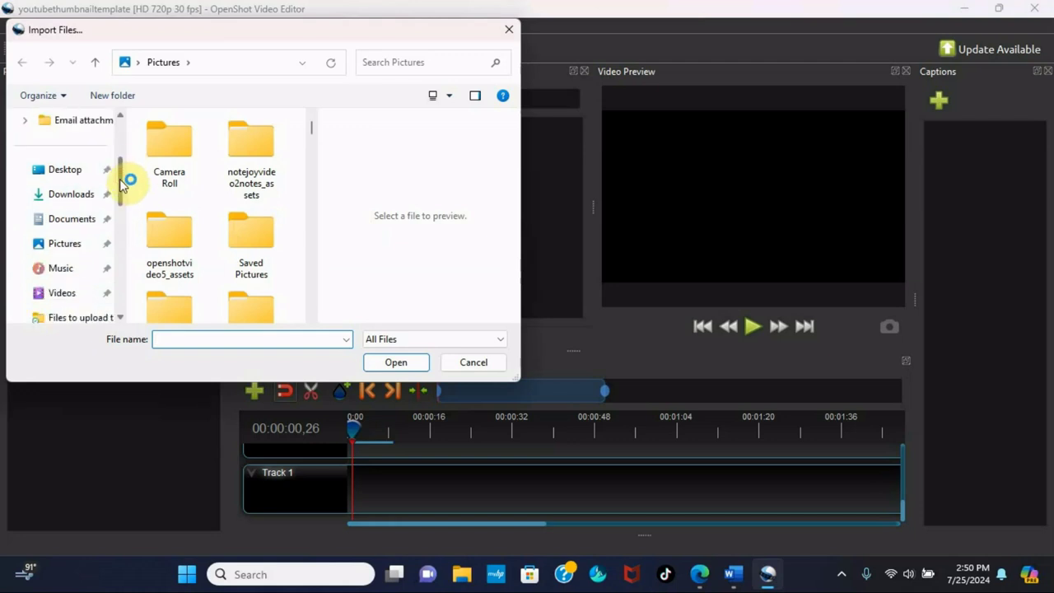
{"action": "left_click", "coordinate": [68, 293]}
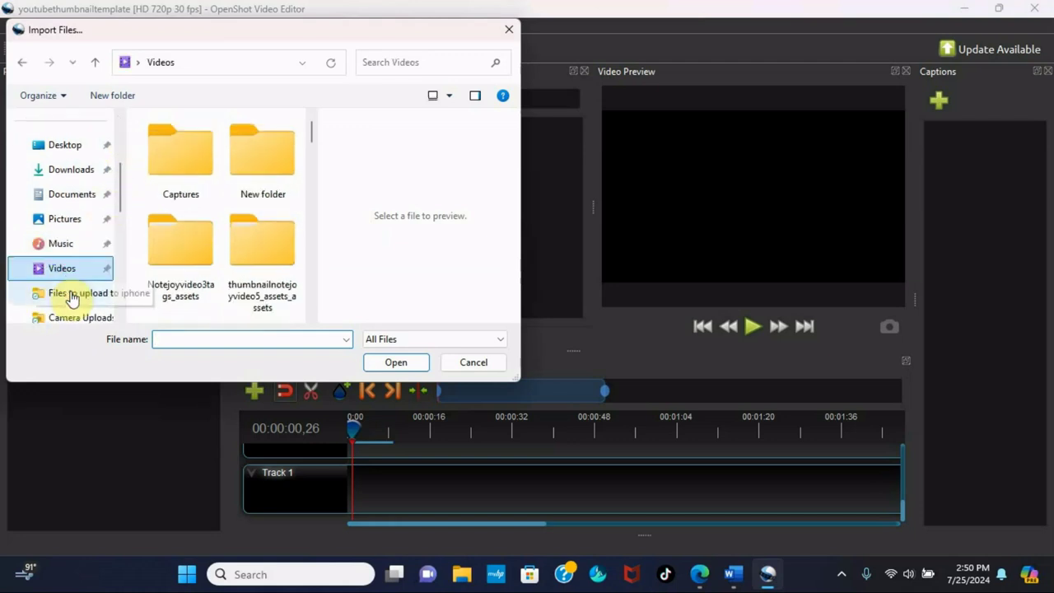
{"action": "left_click_drag", "start_coordinate": [313, 137], "coordinate": [314, 160]}
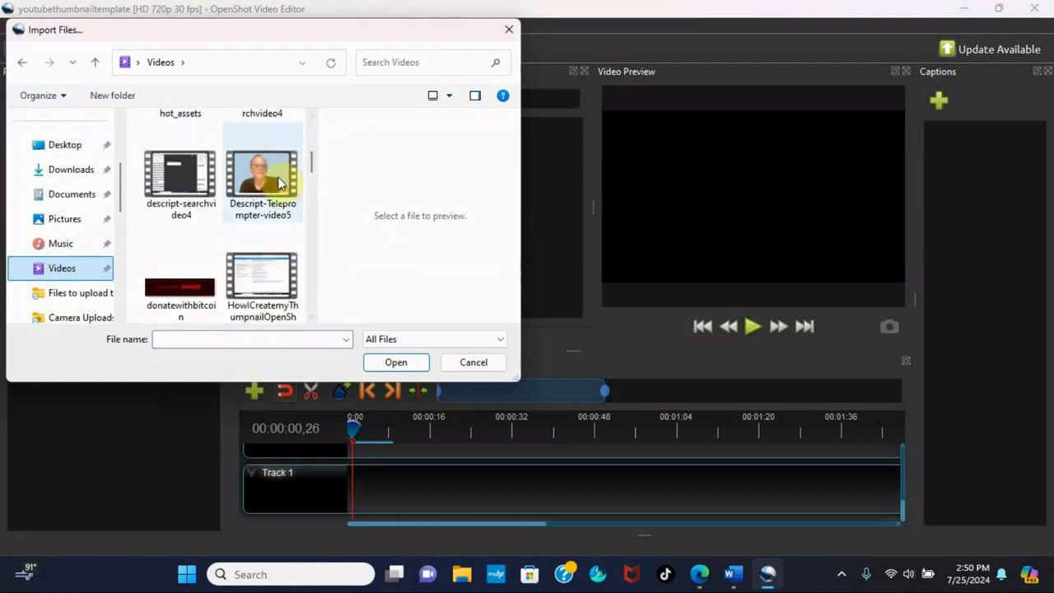
{"action": "left_click", "coordinate": [276, 182]}
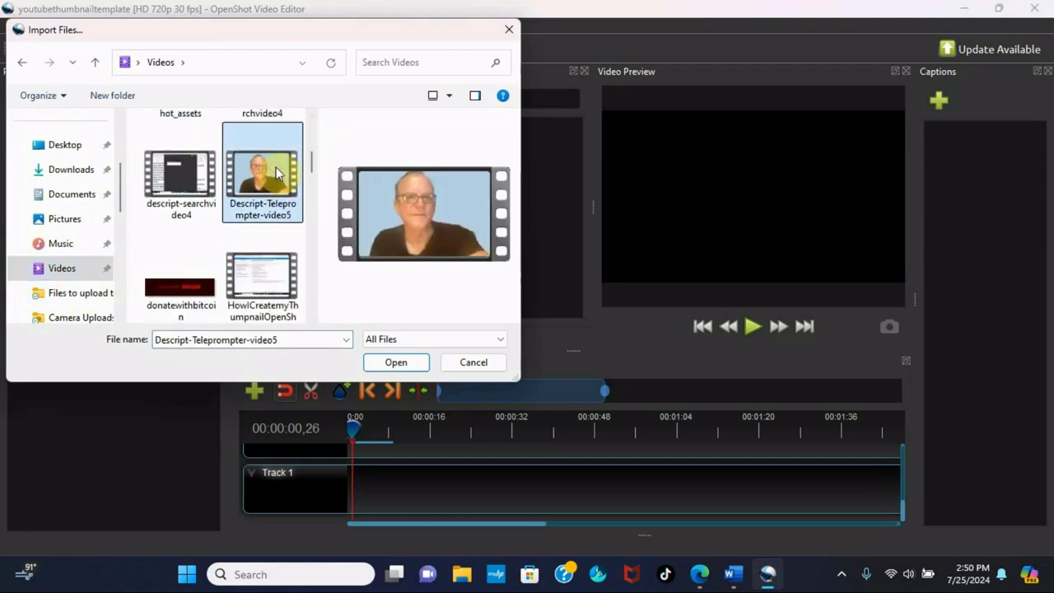
{"action": "left_click", "coordinate": [404, 362]}
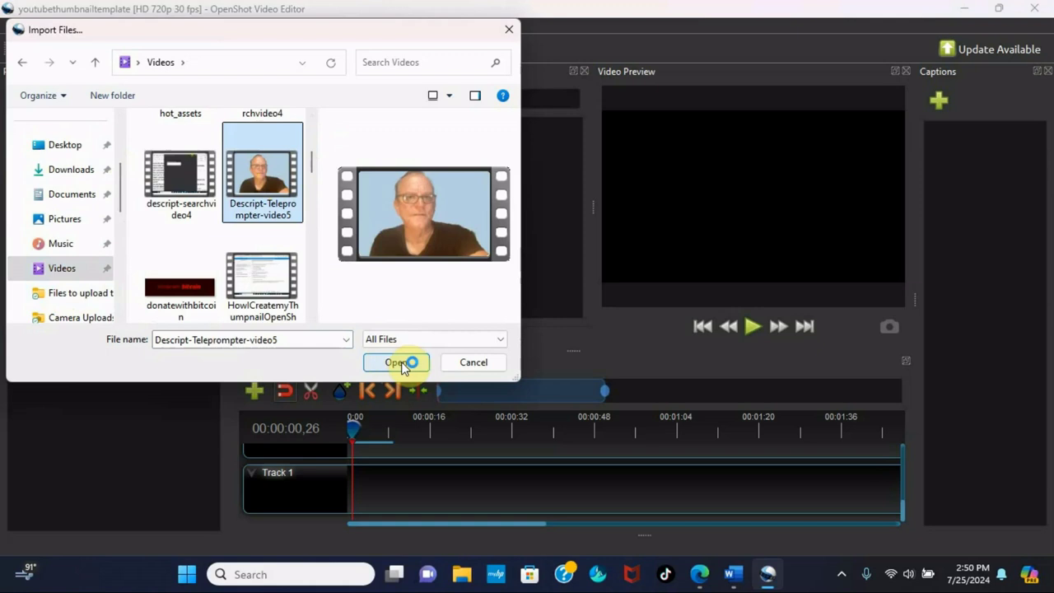
Step: Search the Pictures folder for "openshotl" and import the openshotlogo image into the project files
{"action": "right_click", "coordinate": [385, 224]}
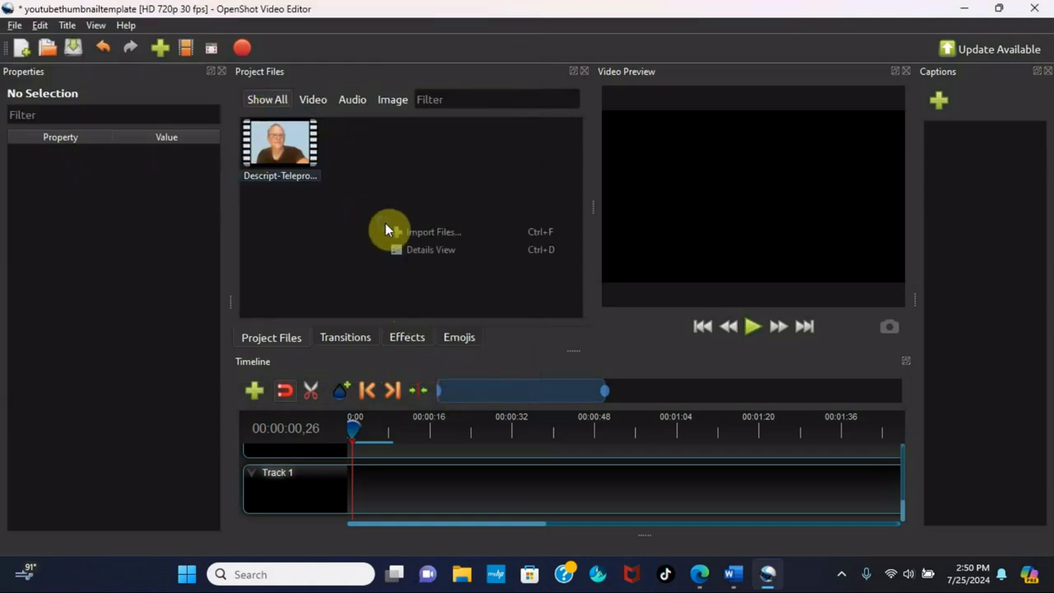
{"action": "left_click", "coordinate": [434, 233]}
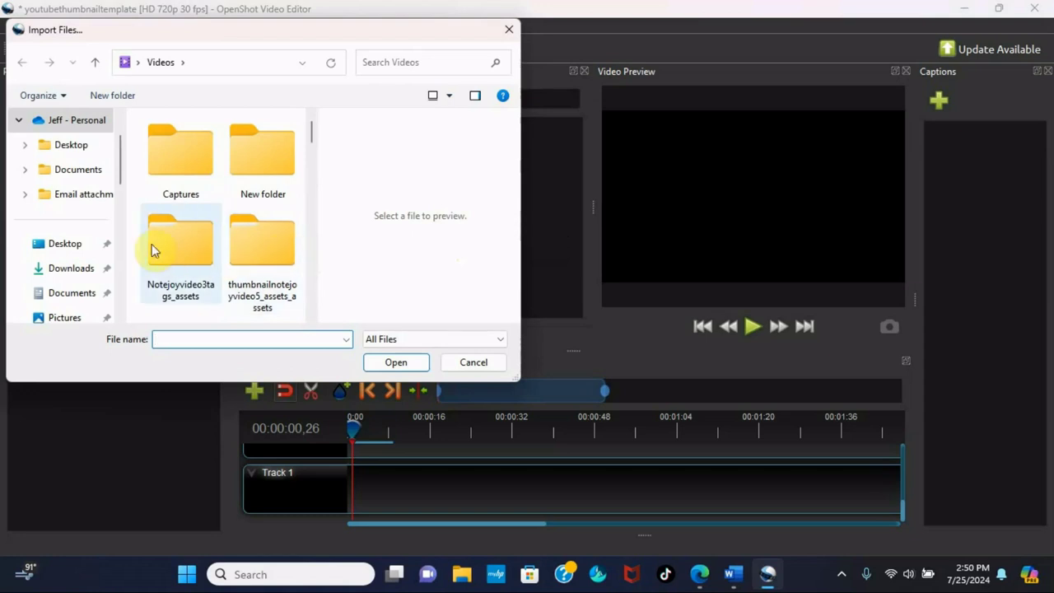
{"action": "scroll", "coordinate": [125, 157], "scroll_direction": "down", "scroll_amount": 2}
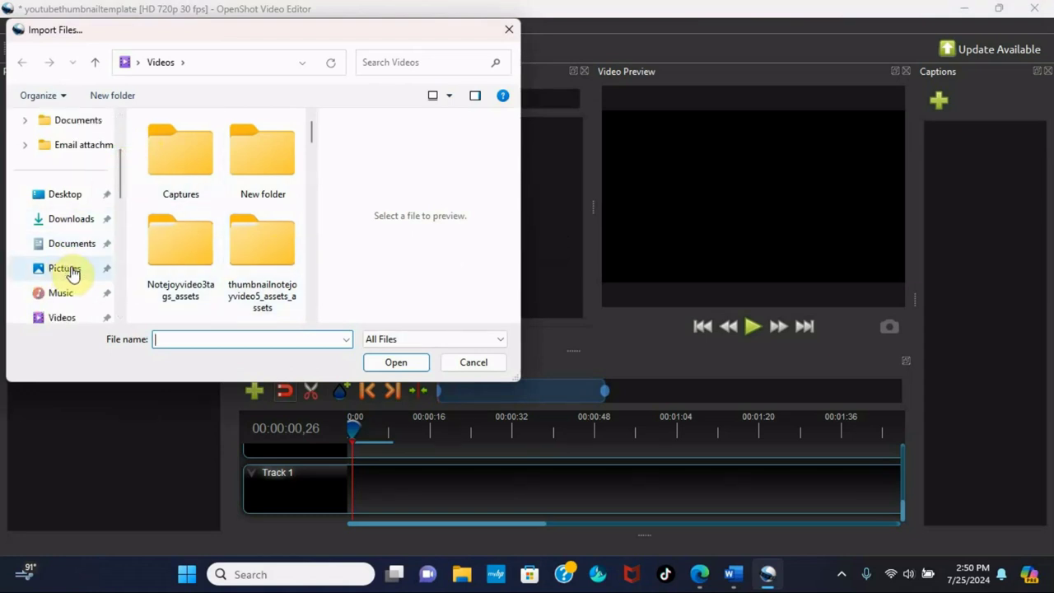
{"action": "left_click", "coordinate": [69, 270]}
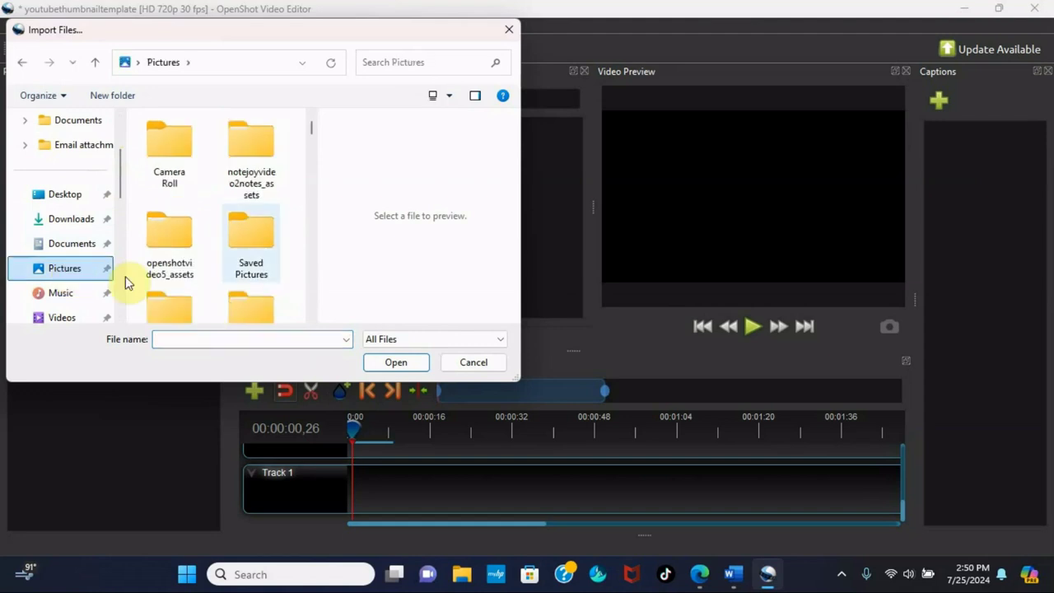
{"action": "left_click", "coordinate": [384, 63]}
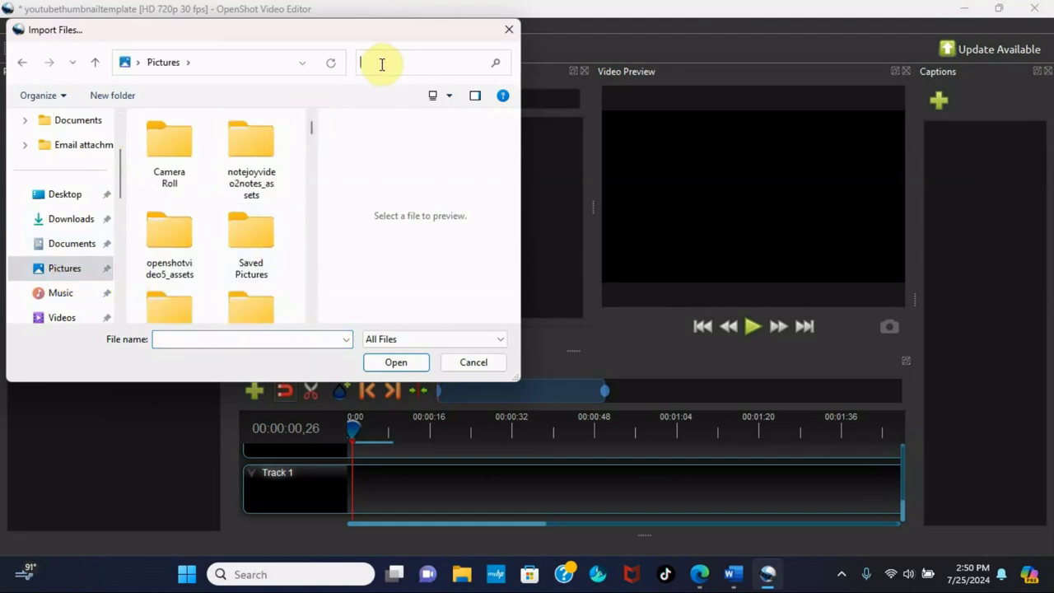
{"action": "type", "text": "openshot"}
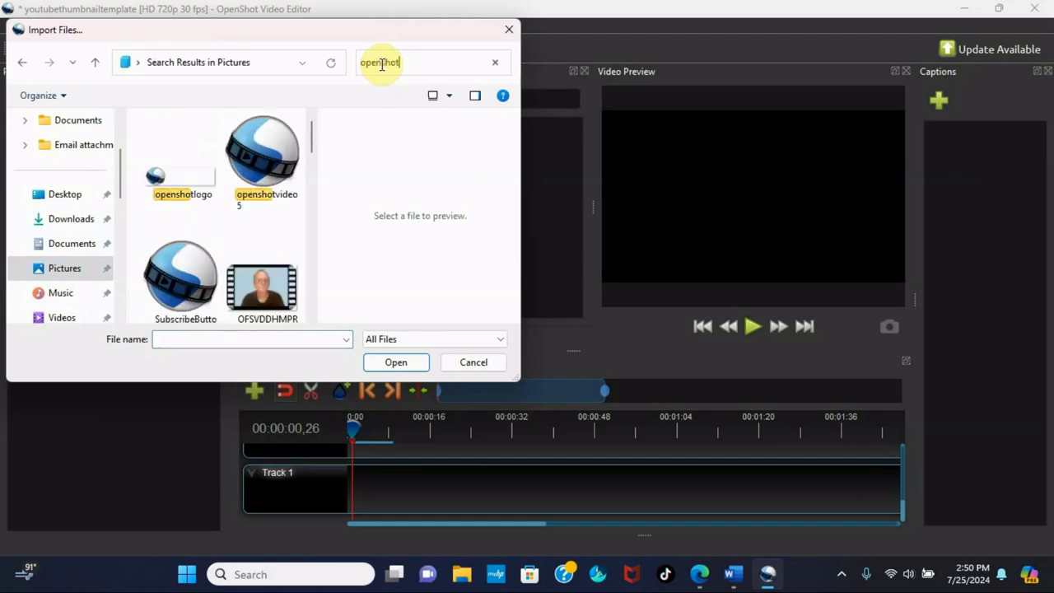
{"action": "type", "text": "l"}
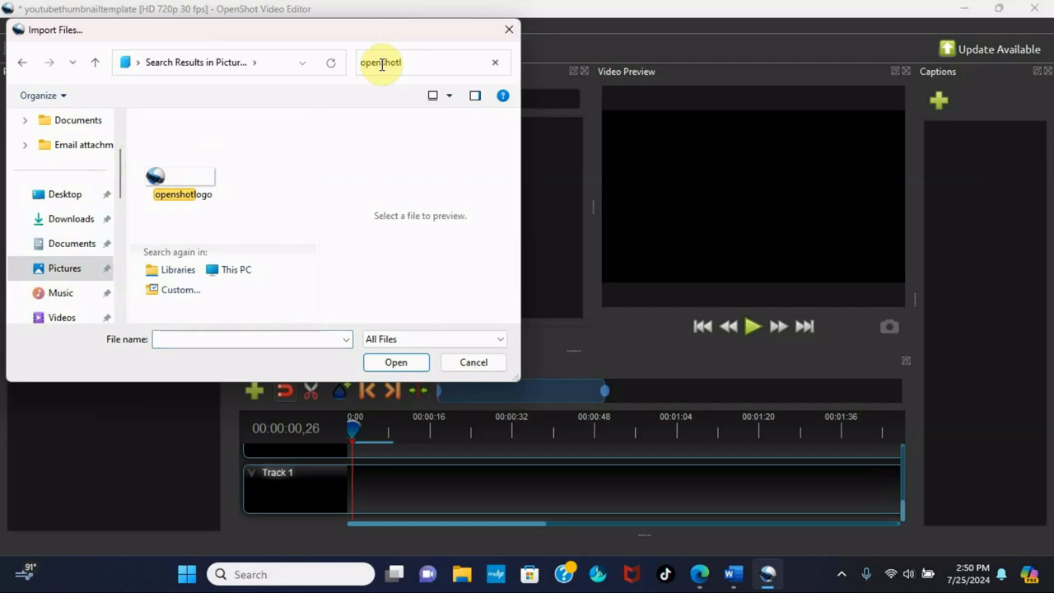
{"action": "left_click", "coordinate": [194, 177]}
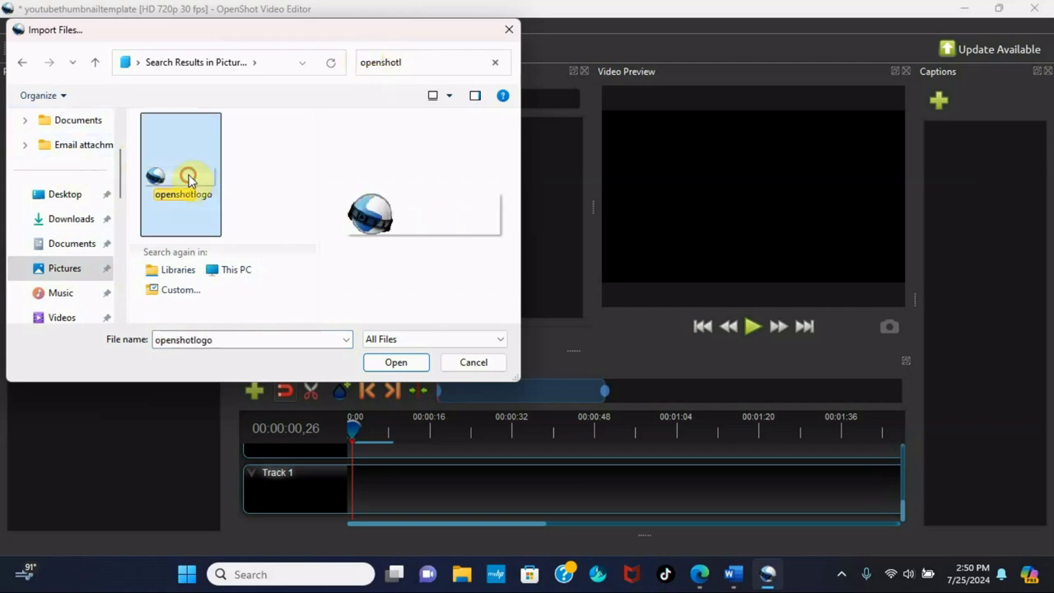
{"action": "left_click", "coordinate": [405, 362]}
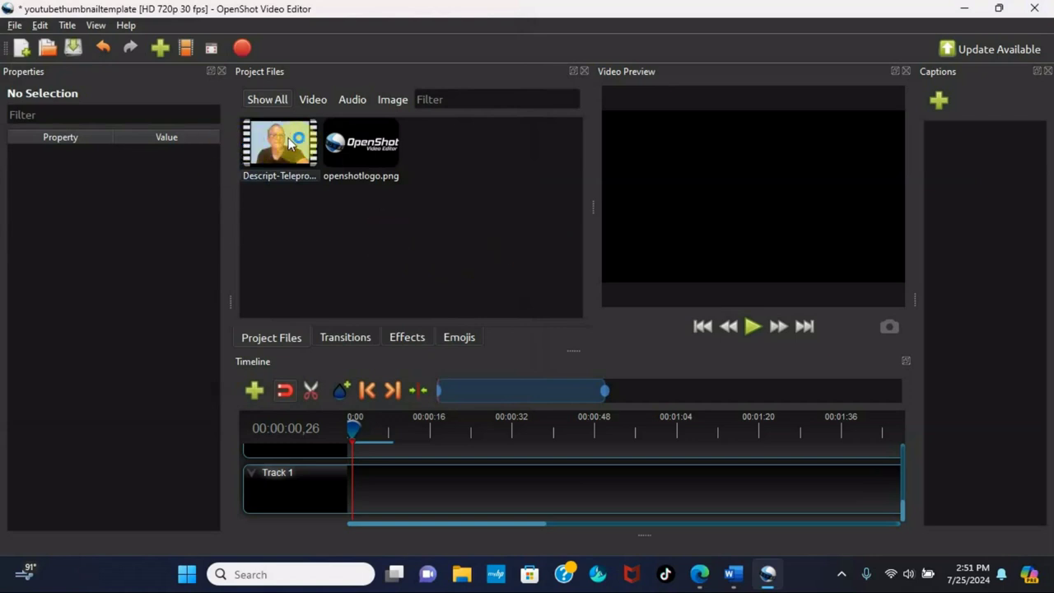
Step: Place the Descript-Teleprompter-video5 clip on Track 1, starting at the playhead near the beginning of the timeline
{"action": "left_click_drag", "start_coordinate": [289, 142], "coordinate": [418, 492]}
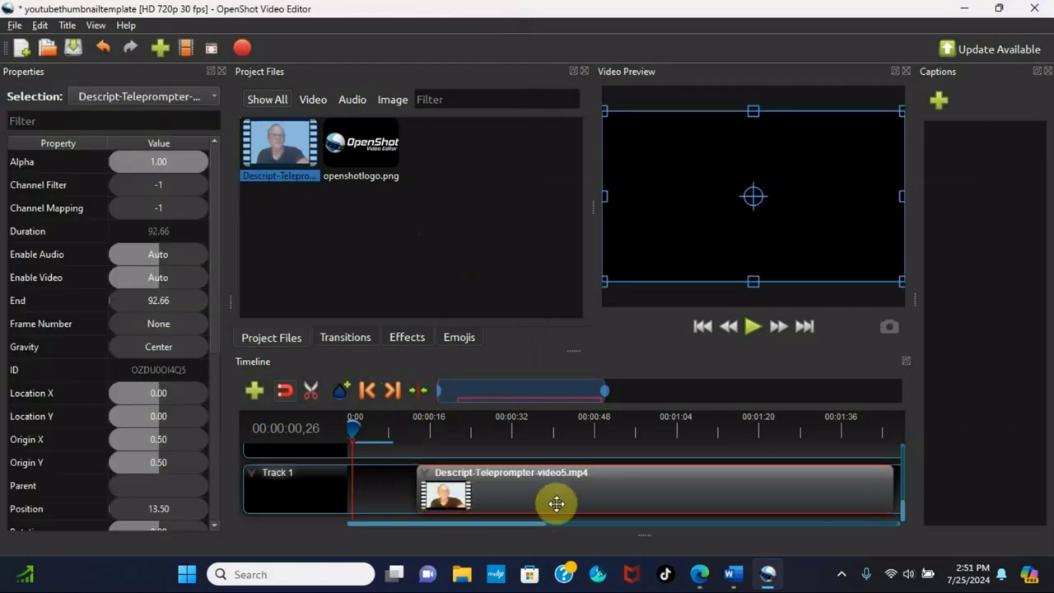
{"action": "left_click_drag", "start_coordinate": [556, 504], "coordinate": [481, 492]}
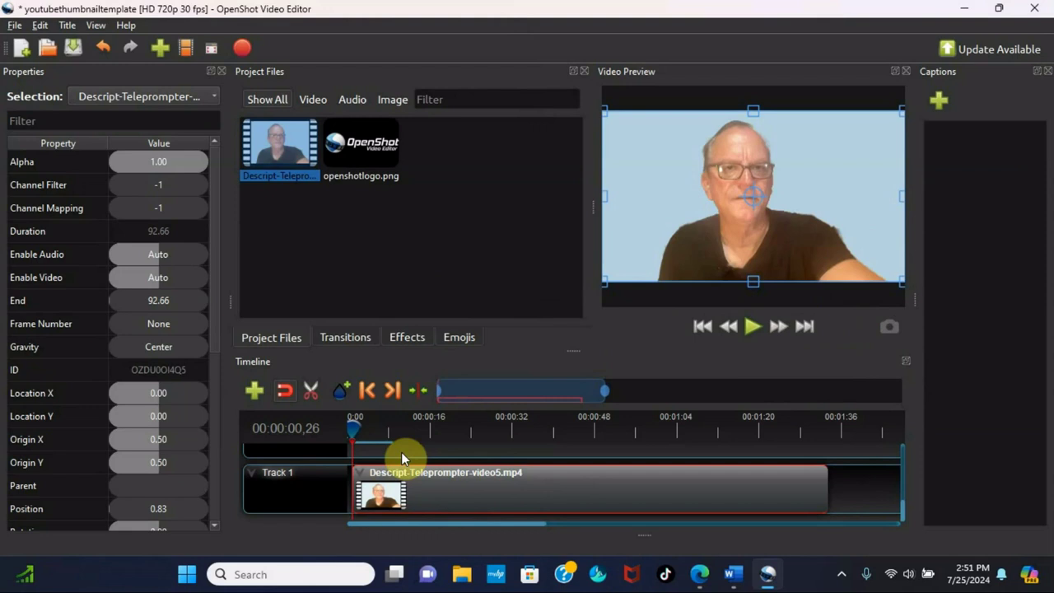
Step: Play to 00:00:04,16, slice the teleprompter clip there with Keep Right Side, and move the remainder to the timeline start
{"action": "left_click", "coordinate": [754, 328]}
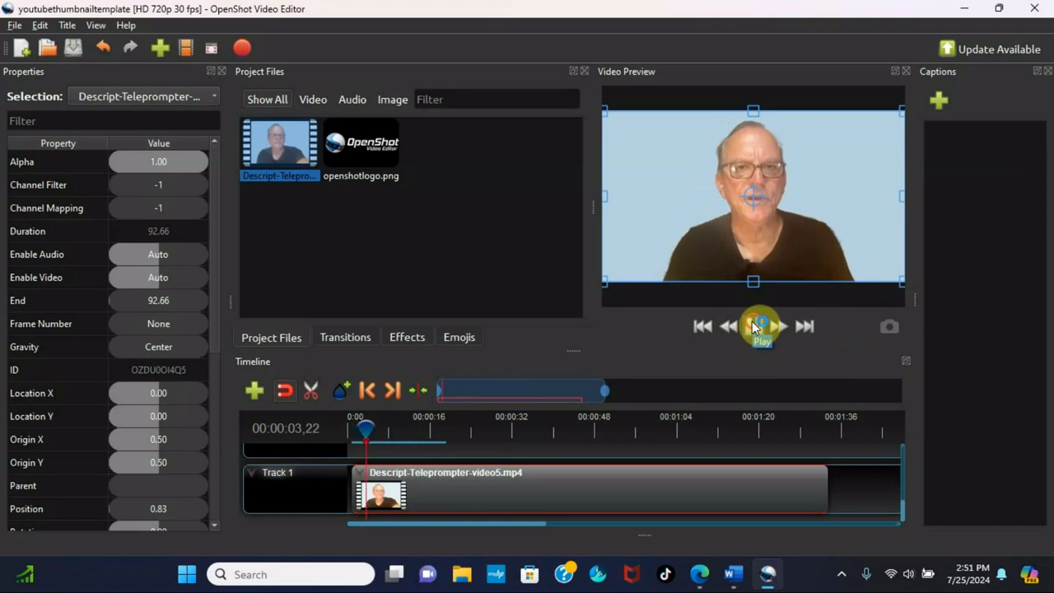
{"action": "left_click", "coordinate": [753, 327]}
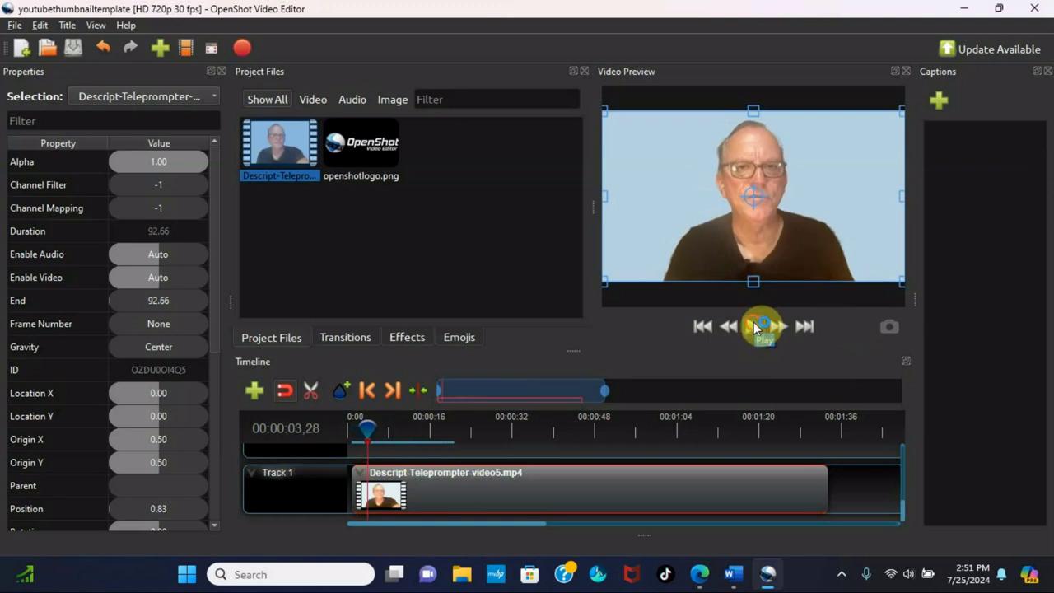
{"action": "left_click", "coordinate": [754, 327]}
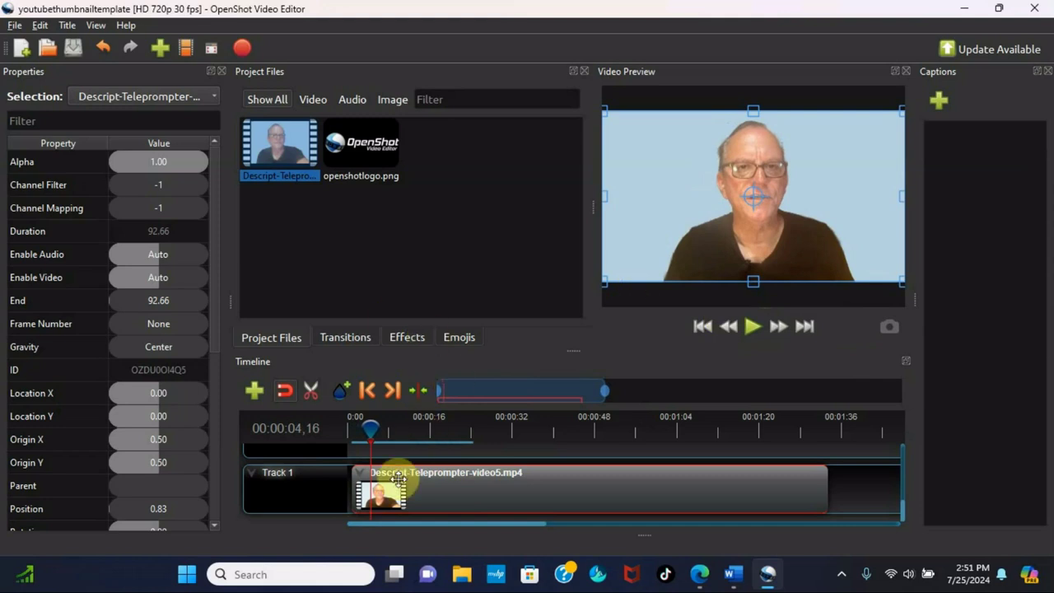
{"action": "right_click", "coordinate": [434, 487]}
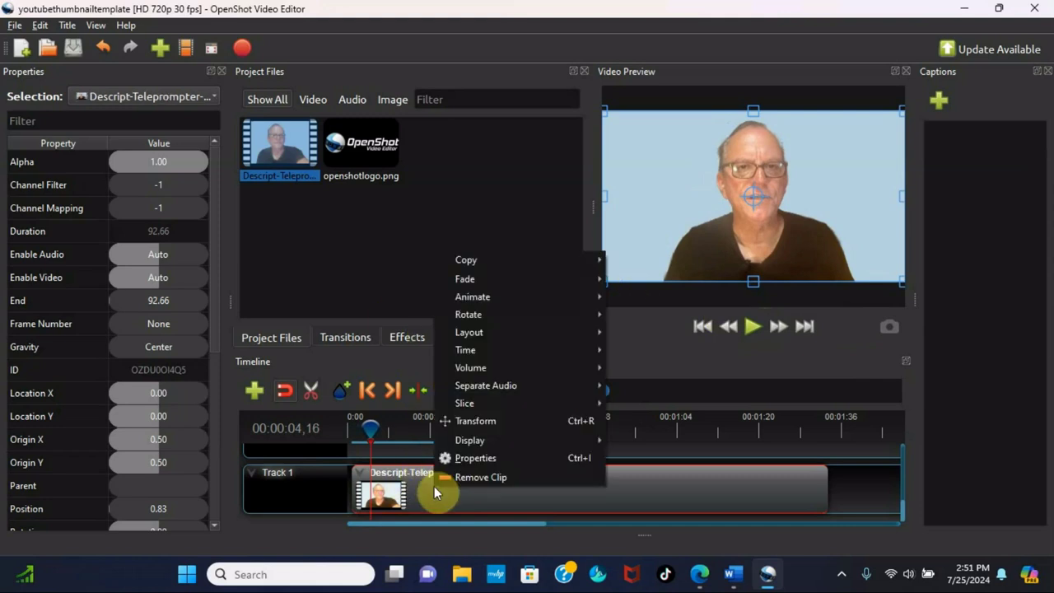
{"action": "mouse_move", "coordinate": [484, 402]}
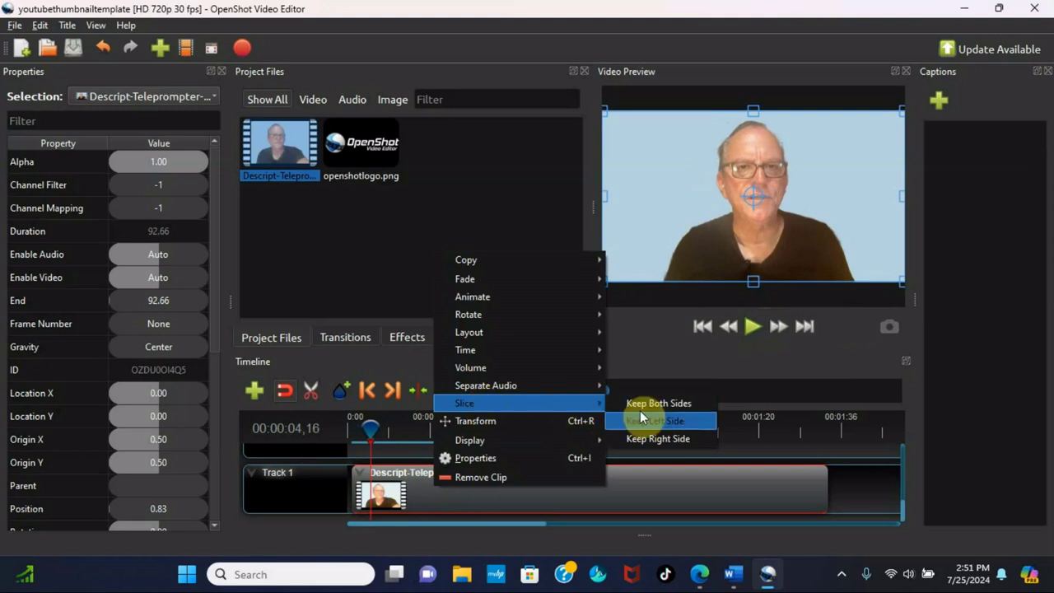
{"action": "left_click", "coordinate": [660, 438]}
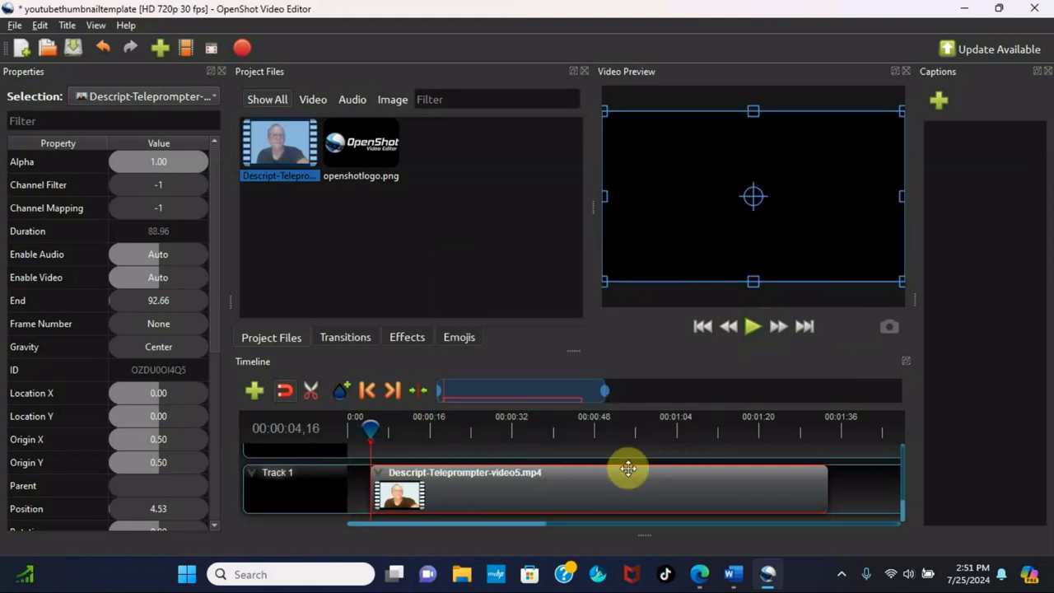
{"action": "left_click", "coordinate": [702, 328]}
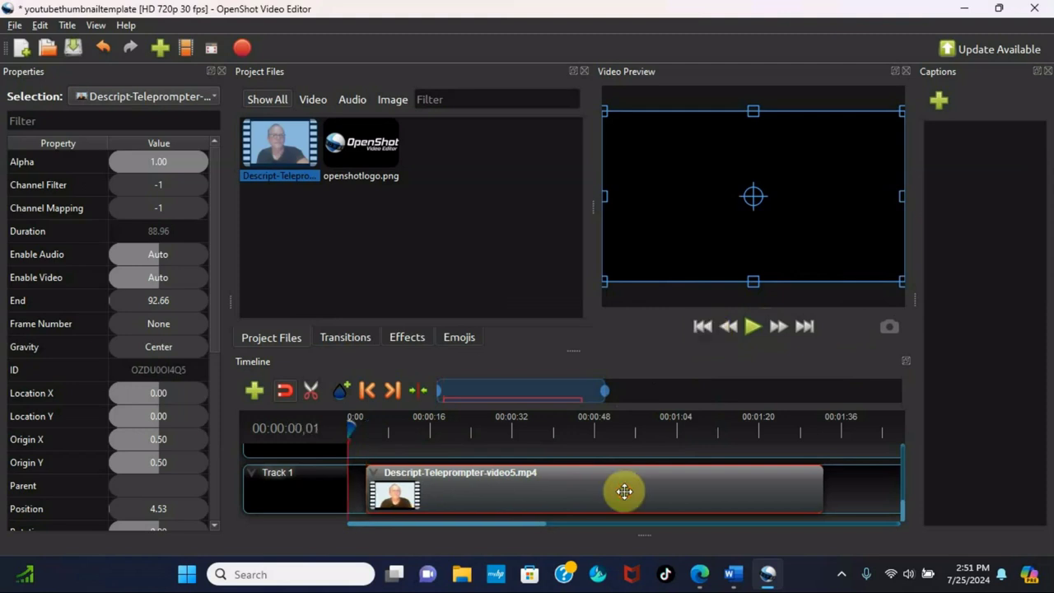
{"action": "left_click_drag", "start_coordinate": [623, 487], "coordinate": [521, 489]}
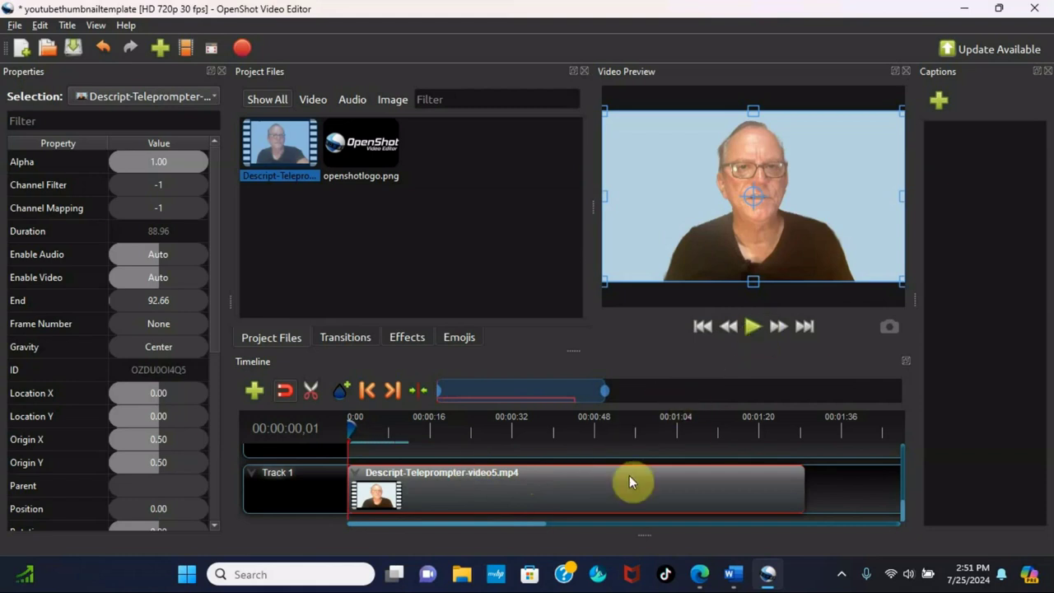
Step: Play the clip to 00:00:08,13 and slice it there with Keep Left Side
{"action": "left_click", "coordinate": [745, 338]}
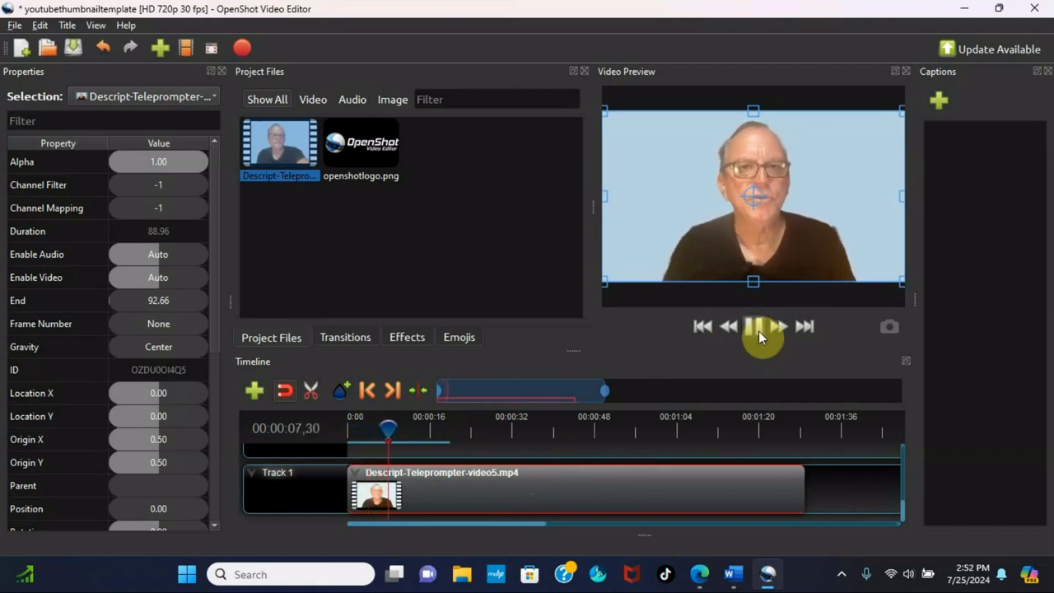
{"action": "right_click", "coordinate": [430, 499]}
{"action": "mouse_move", "coordinate": [482, 415]}
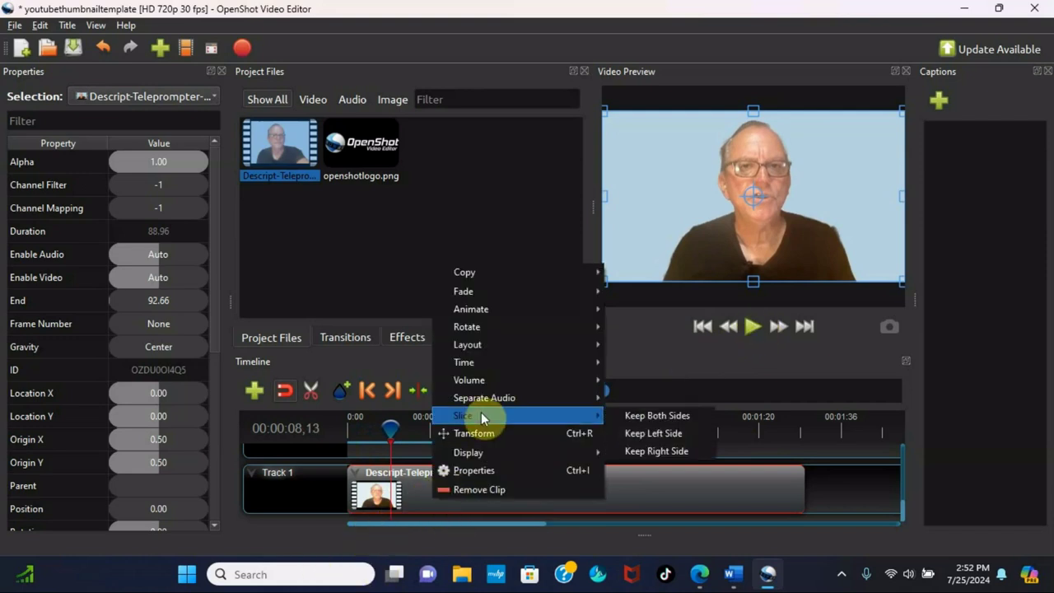
{"action": "left_click", "coordinate": [647, 434]}
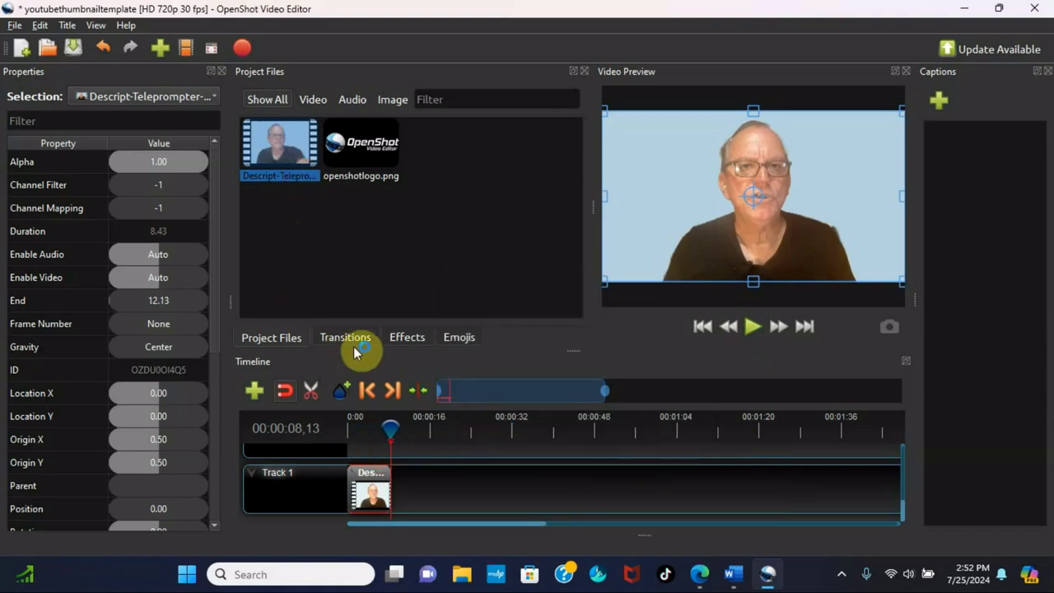
Step: Apply the Brightness & Contrast effect to the clip on Track 1 and open the effect's properties
{"action": "left_click", "coordinate": [410, 338]}
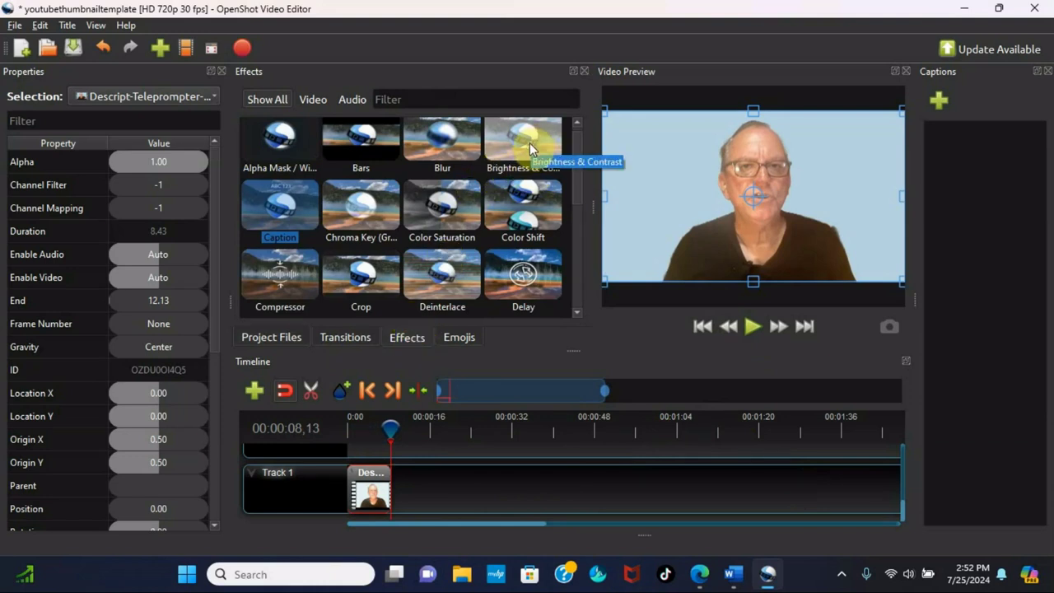
{"action": "left_click_drag", "start_coordinate": [530, 146], "coordinate": [367, 493]}
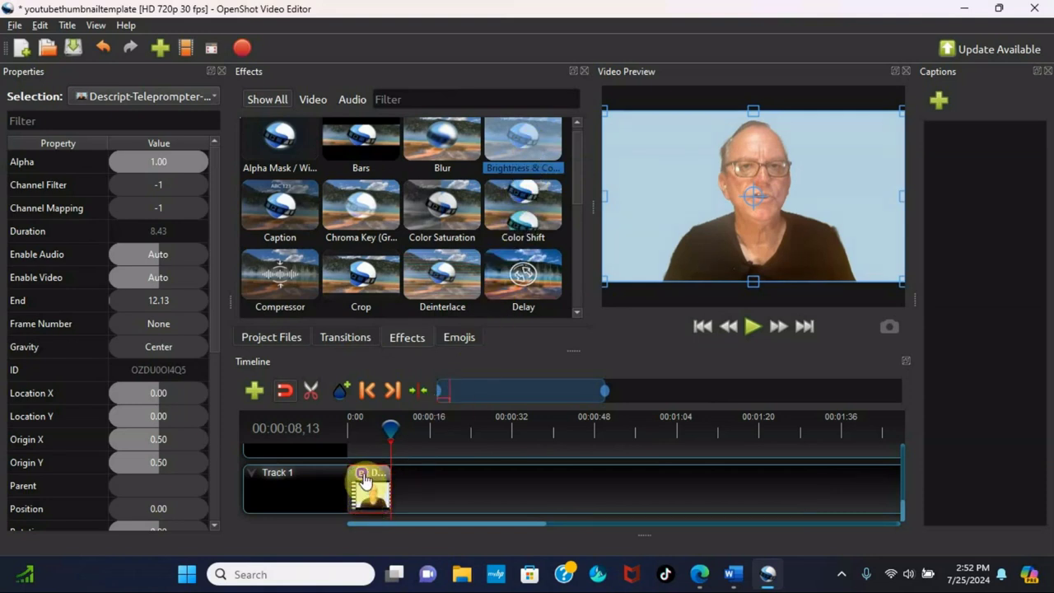
{"action": "right_click", "coordinate": [364, 475]}
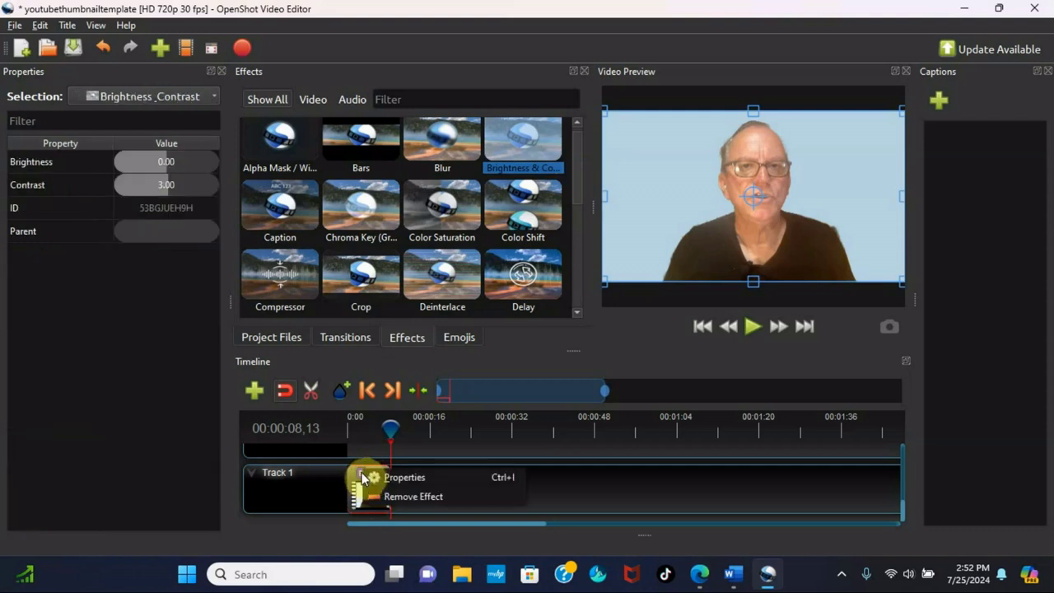
{"action": "left_click", "coordinate": [383, 478]}
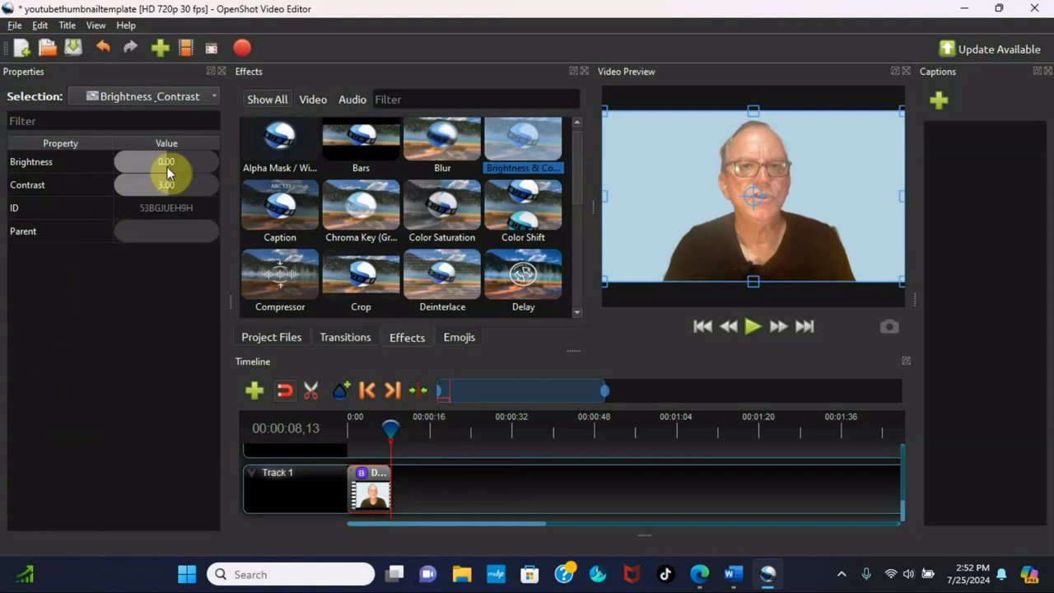
Step: Set the clip's Brightness to -0.23 and Contrast to 8.41 in the Brightness & Contrast effect
{"action": "mouse_move", "coordinate": [164, 162]}
{"action": "left_mouse_down"}
{"action": "mouse_move", "coordinate": [176, 167]}
{"action": "mouse_move", "coordinate": [151, 165]}
{"action": "left_mouse_up"}
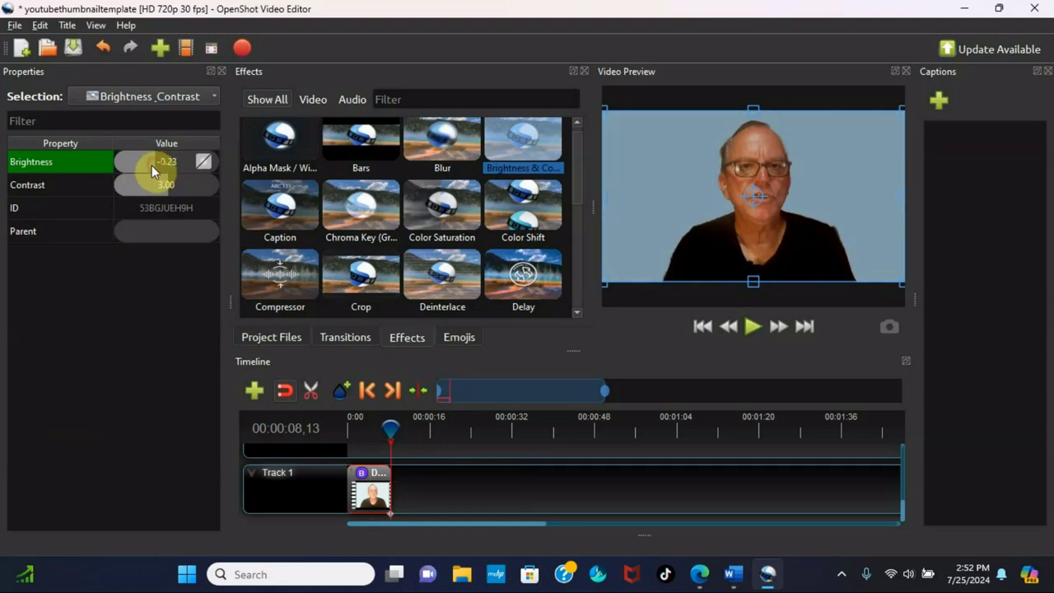
{"action": "left_click", "coordinate": [171, 200]}
{"action": "mouse_move", "coordinate": [156, 190]}
{"action": "left_mouse_down"}
{"action": "mouse_move", "coordinate": [203, 183]}
{"action": "mouse_move", "coordinate": [170, 184]}
{"action": "left_mouse_up"}
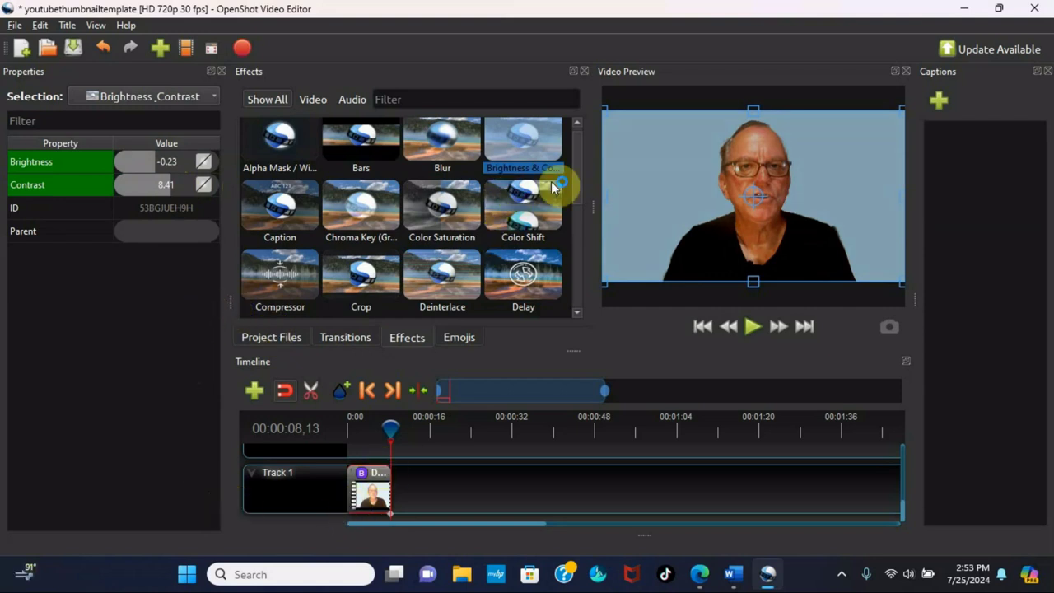
Step: Apply the Shift effect to the teleprompter clip on Track 1 and open the effect's properties
{"action": "left_click_drag", "start_coordinate": [578, 164], "coordinate": [594, 266]}
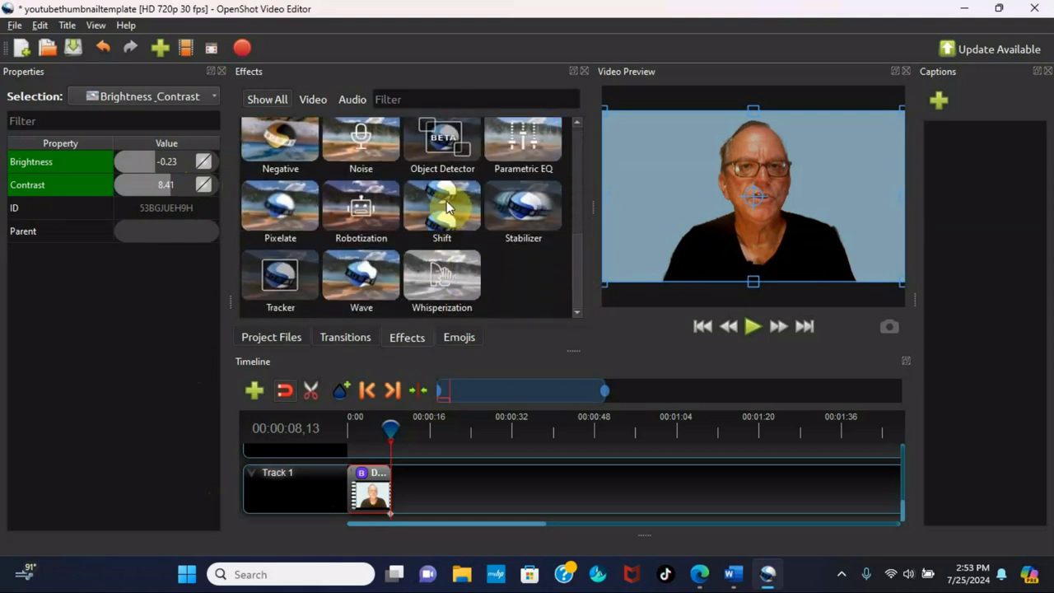
{"action": "left_click_drag", "start_coordinate": [449, 213], "coordinate": [376, 498]}
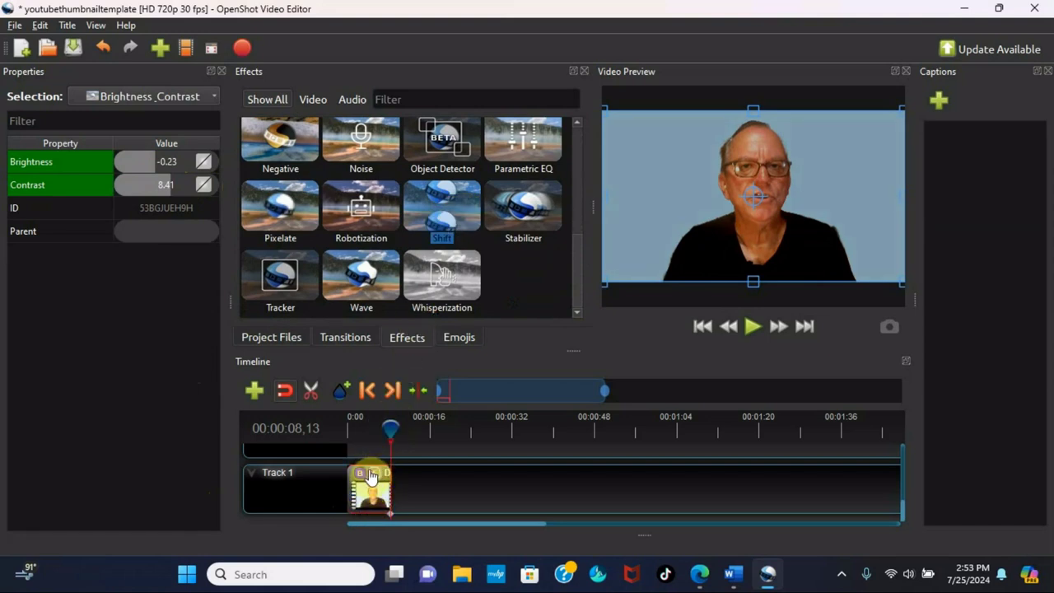
{"action": "right_click", "coordinate": [375, 471]}
{"action": "left_click", "coordinate": [412, 482]}
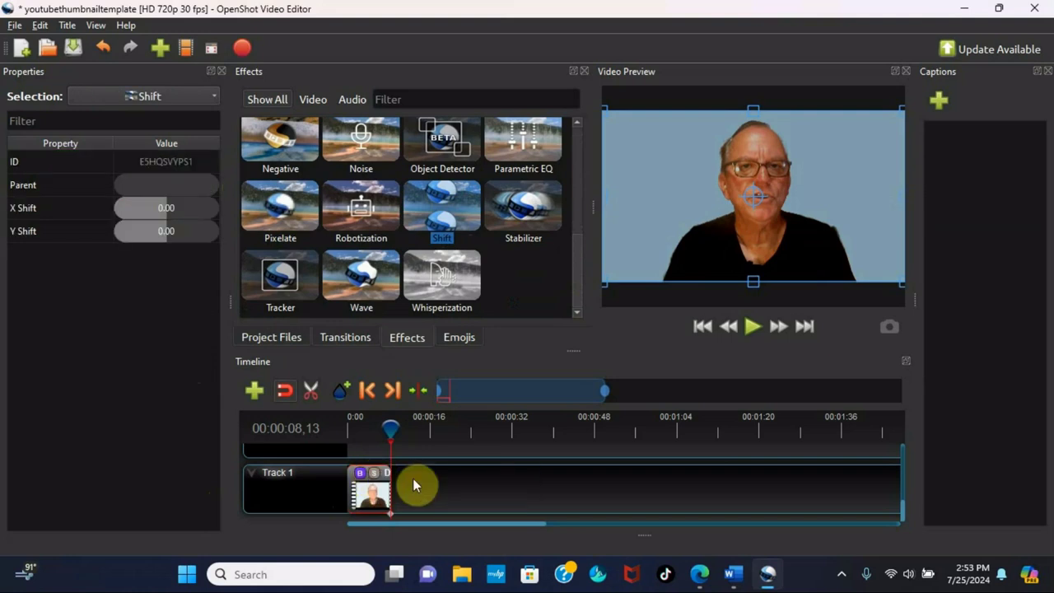
Step: Set the Shift effect's X Shift to 0.12 to move the man sideways in the frame
{"action": "left_click", "coordinate": [165, 209]}
{"action": "mouse_move", "coordinate": [164, 214]}
{"action": "left_mouse_down"}
{"action": "mouse_move", "coordinate": [189, 207]}
{"action": "mouse_move", "coordinate": [168, 208]}
{"action": "left_mouse_up"}
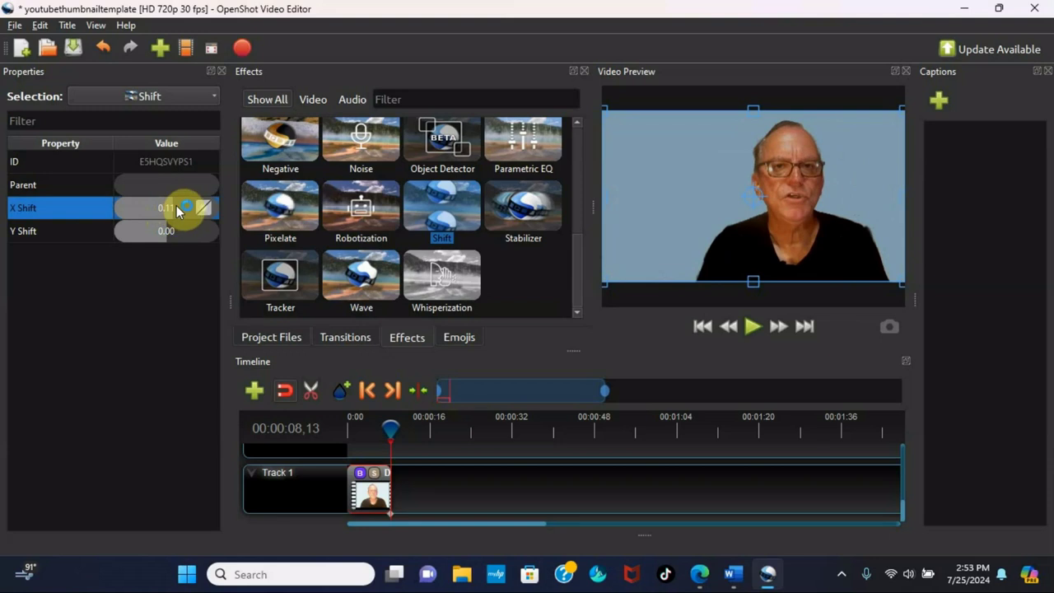
{"action": "left_click", "coordinate": [177, 207]}
{"action": "left_click_drag", "start_coordinate": [177, 211], "coordinate": [175, 214]}
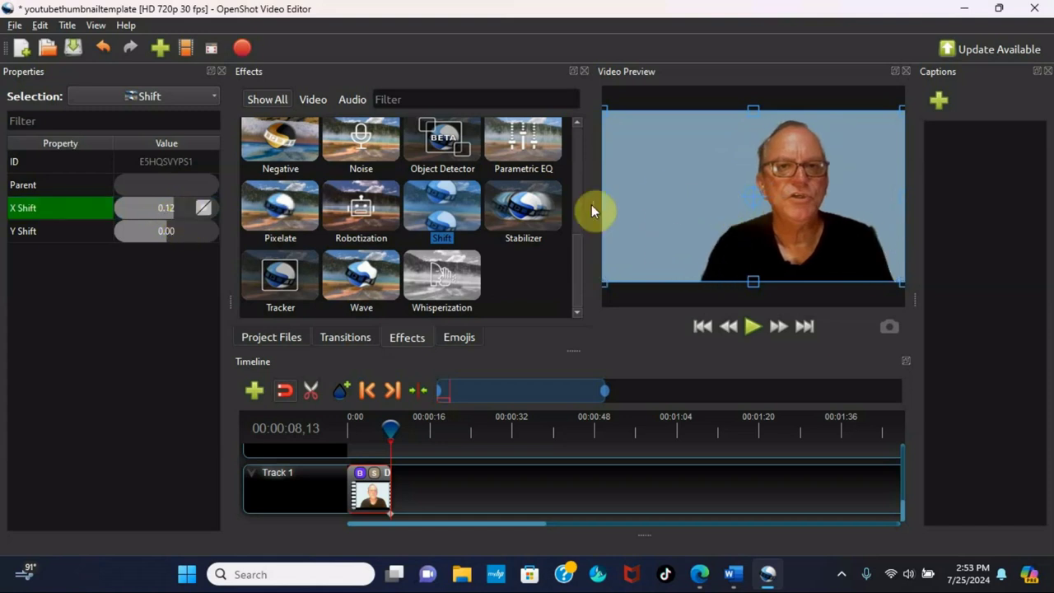
Step: Apply the Caption effect to the clip on Track 1 and open the effect's properties
{"action": "scroll", "coordinate": [587, 247], "scroll_direction": "up", "scroll_amount": 2}
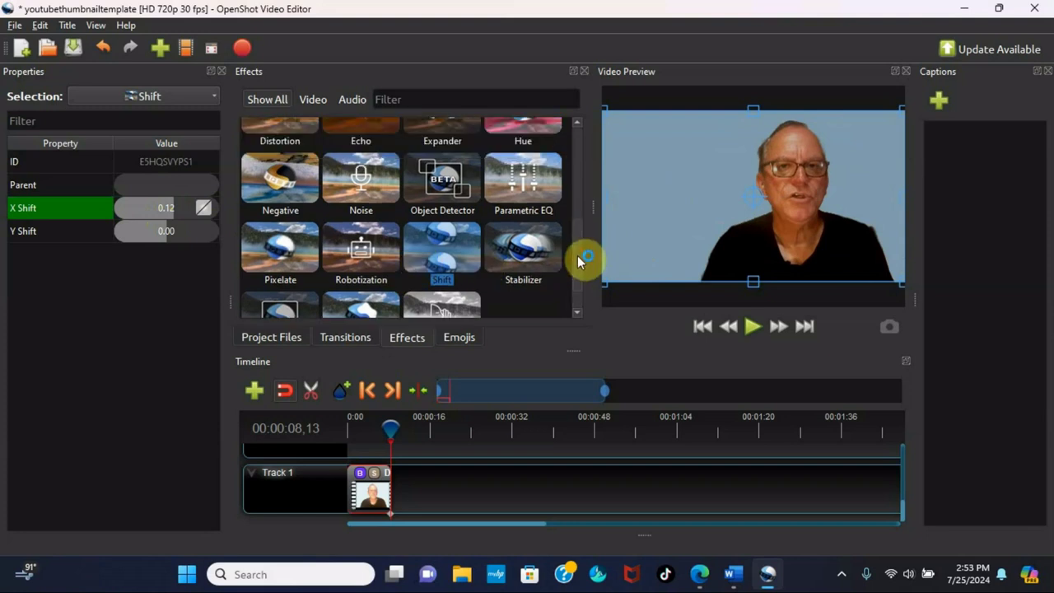
{"action": "scroll", "coordinate": [589, 198], "scroll_direction": "up", "scroll_amount": 2}
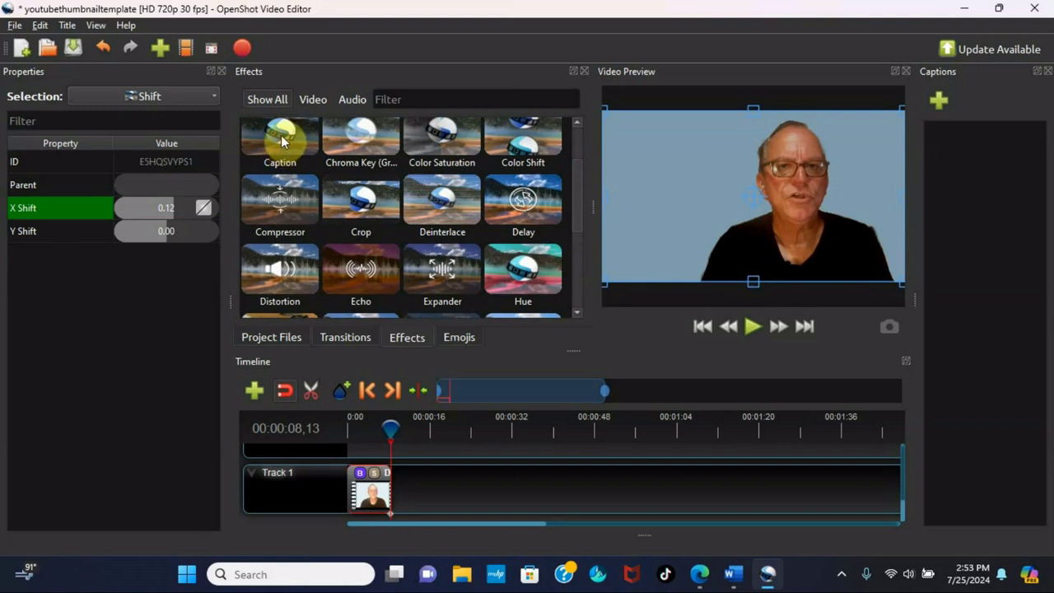
{"action": "left_click_drag", "start_coordinate": [283, 146], "coordinate": [372, 503]}
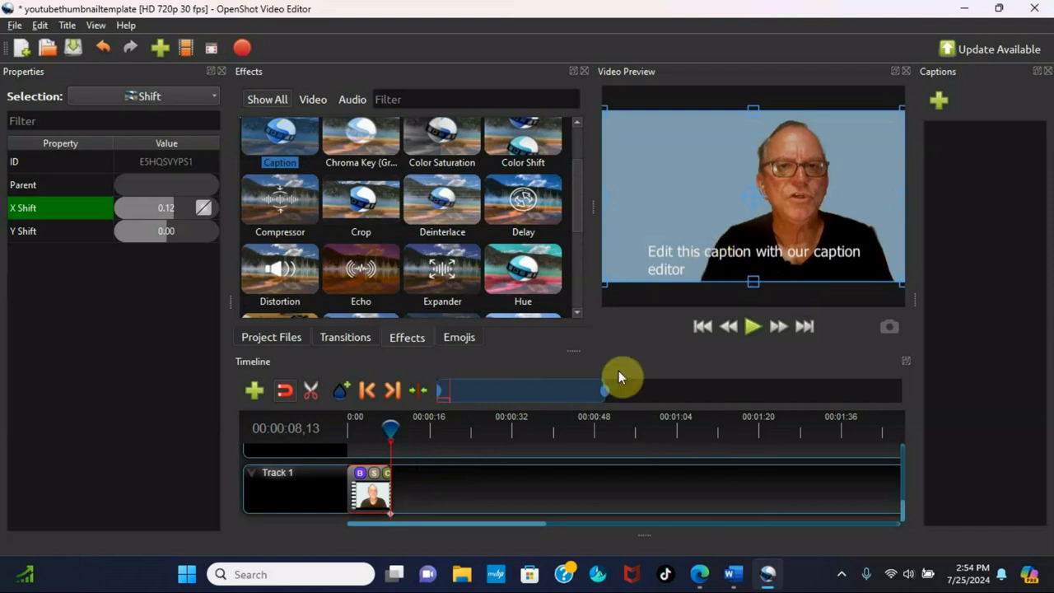
{"action": "left_click", "coordinate": [389, 478]}
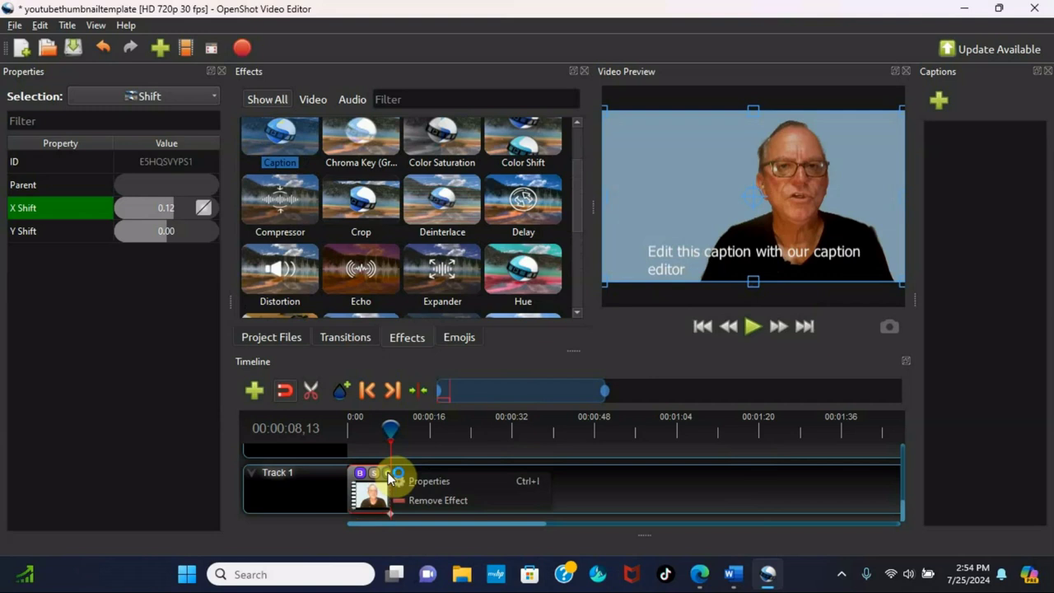
{"action": "left_click", "coordinate": [422, 484]}
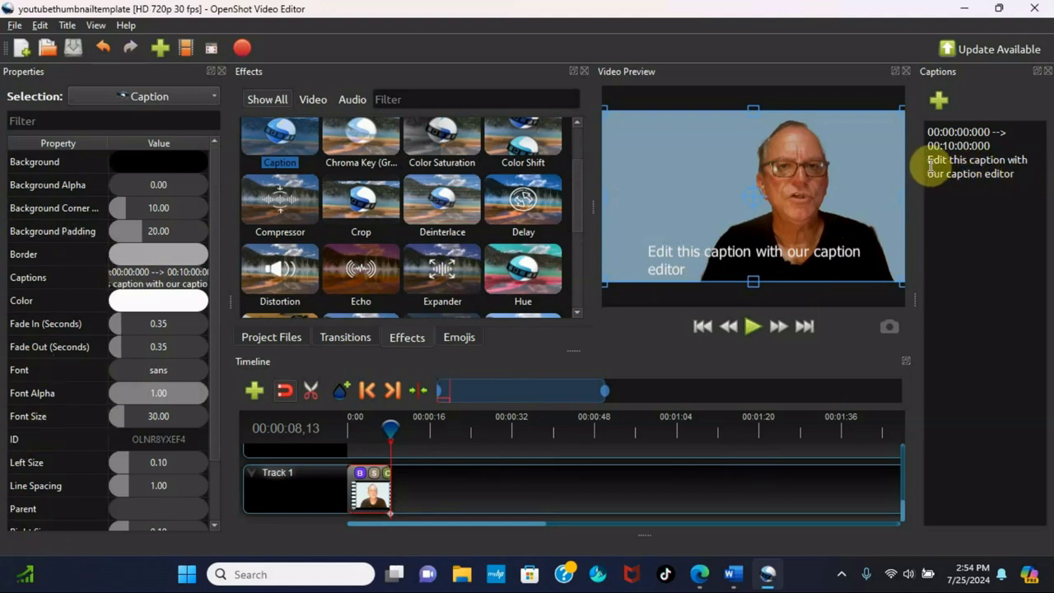
Step: Replace the placeholder caption with "How I Create my YouTube Thumbnails with OpenShot" and insert a blank line below the time range
{"action": "left_click_drag", "start_coordinate": [929, 160], "coordinate": [1039, 182]}
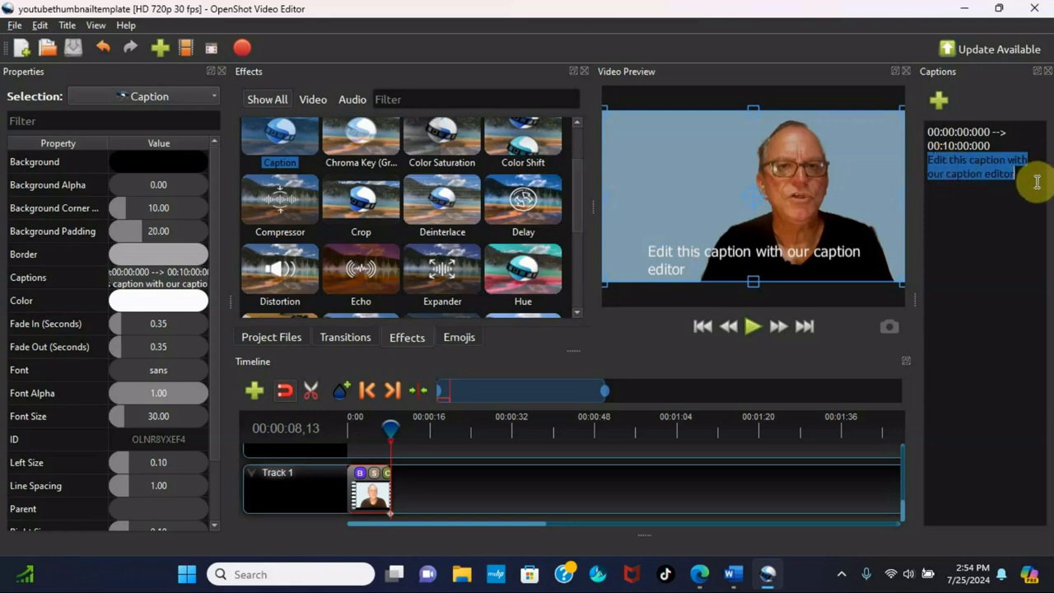
{"action": "type", "text": "How "}
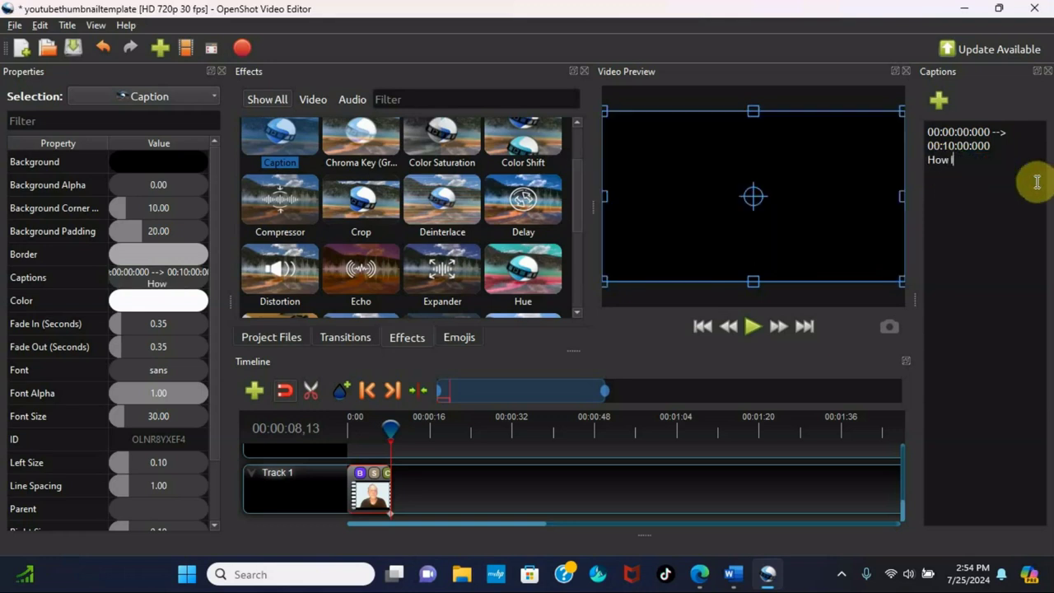
{"action": "type", "text": "I Creaa"}
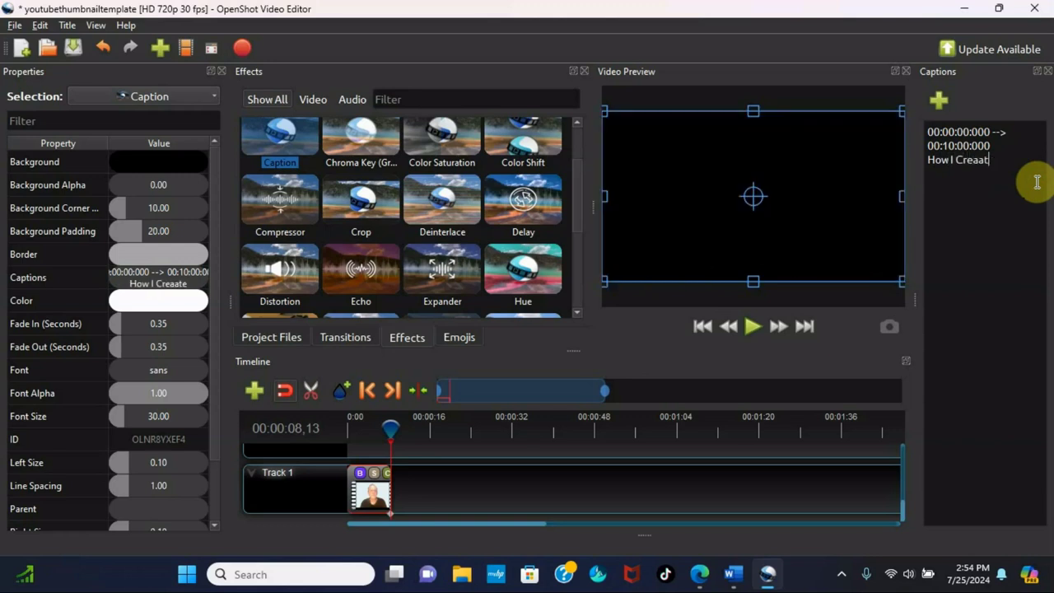
{"action": "key", "text": "BackSpace"}
{"action": "type", "text": "te"}
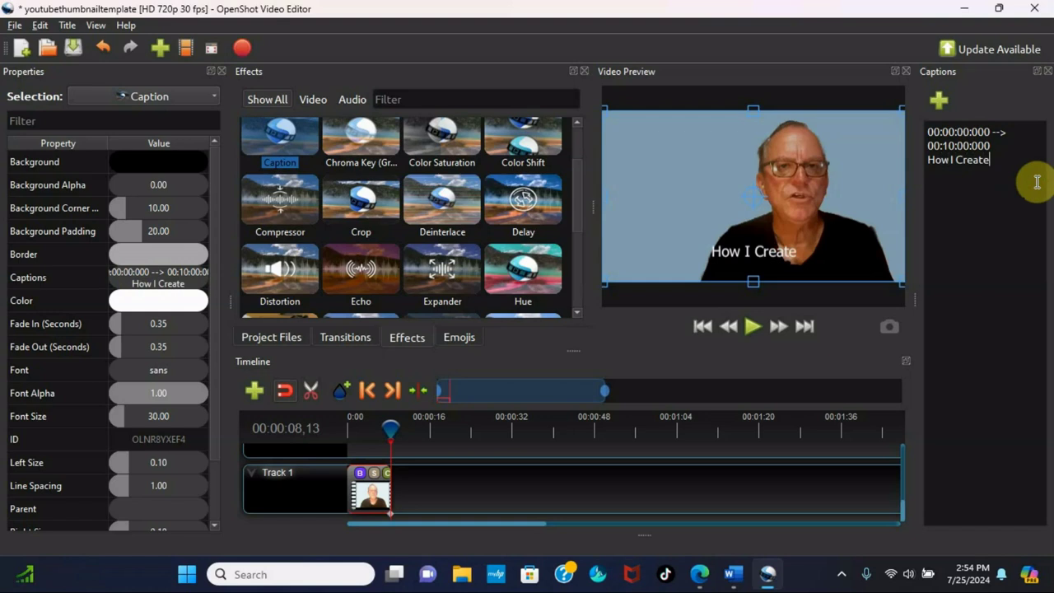
{"action": "type", "text": " my"}
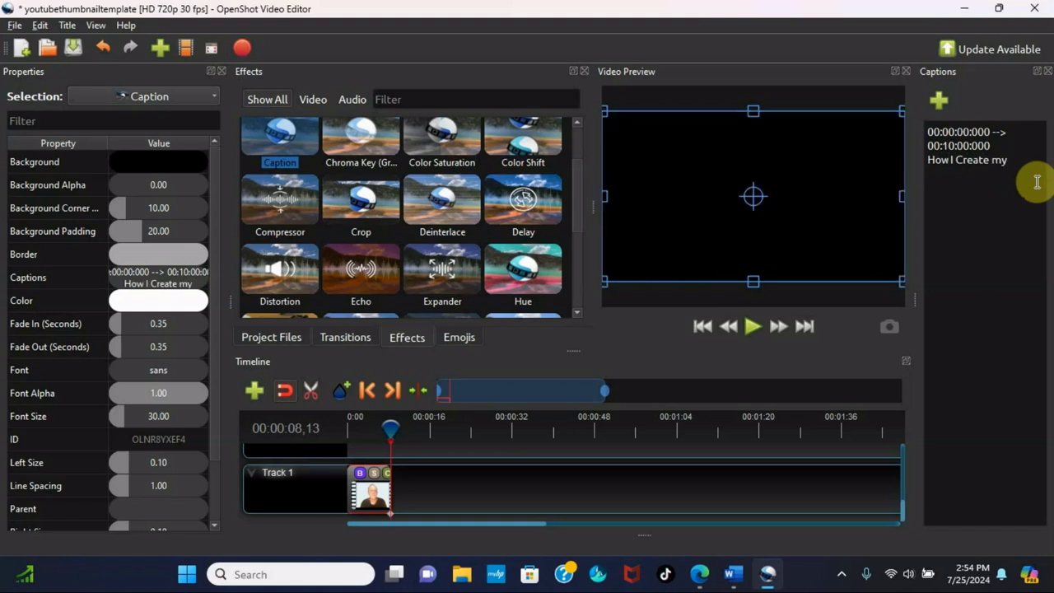
{"action": "type", "text": " YouT"}
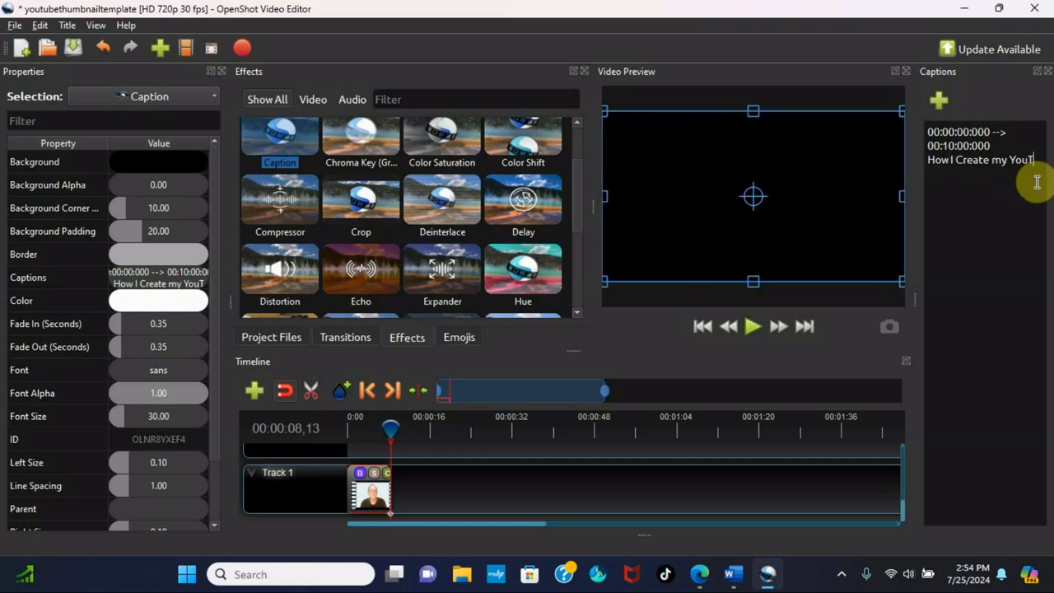
{"action": "type", "text": "ube"}
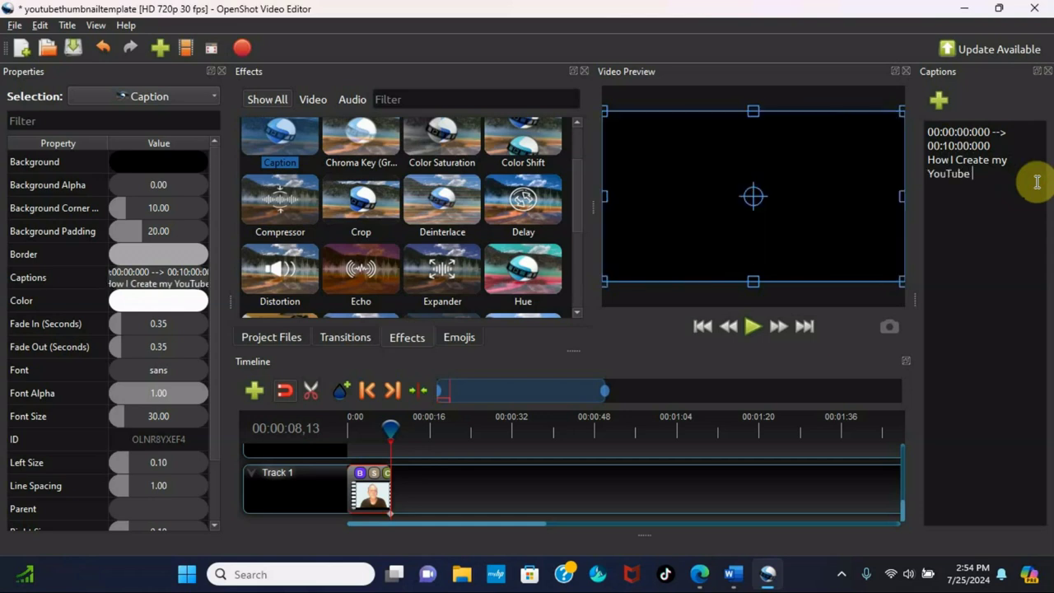
{"action": "type", "text": " Th"}
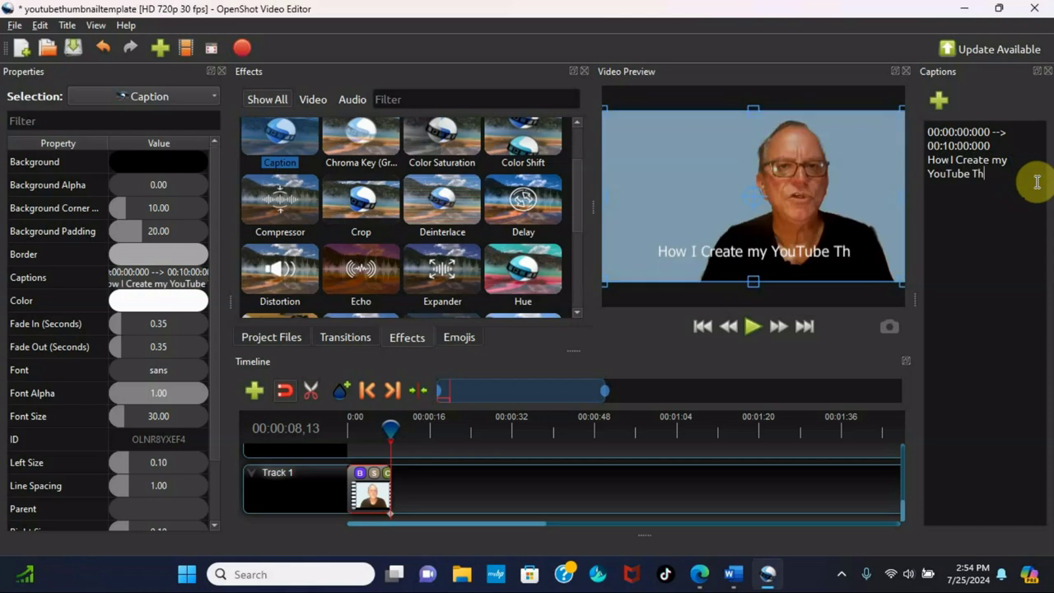
{"action": "type", "text": "umbn"}
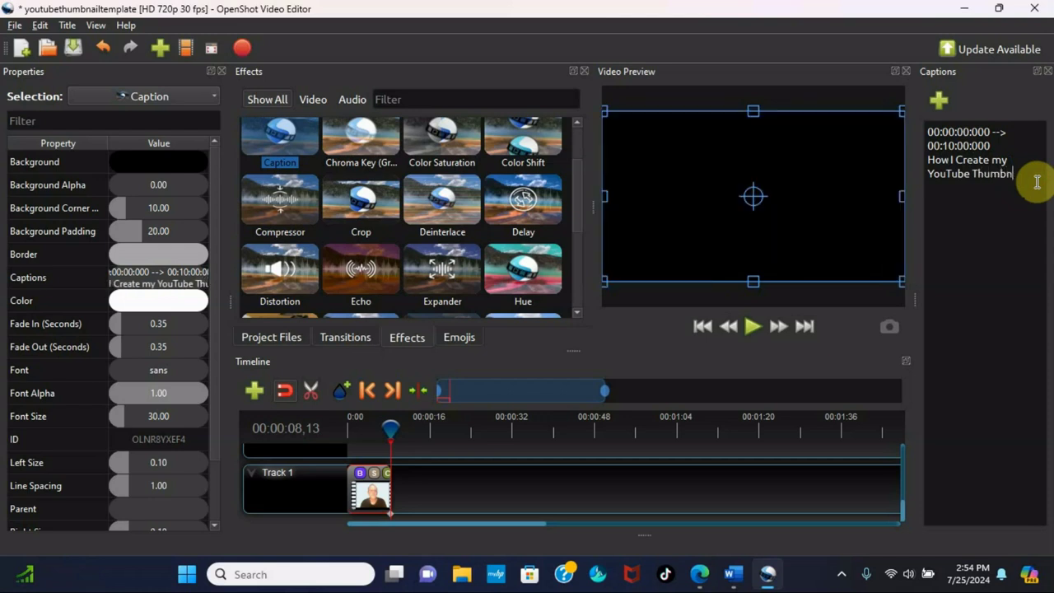
{"action": "type", "text": "ail"}
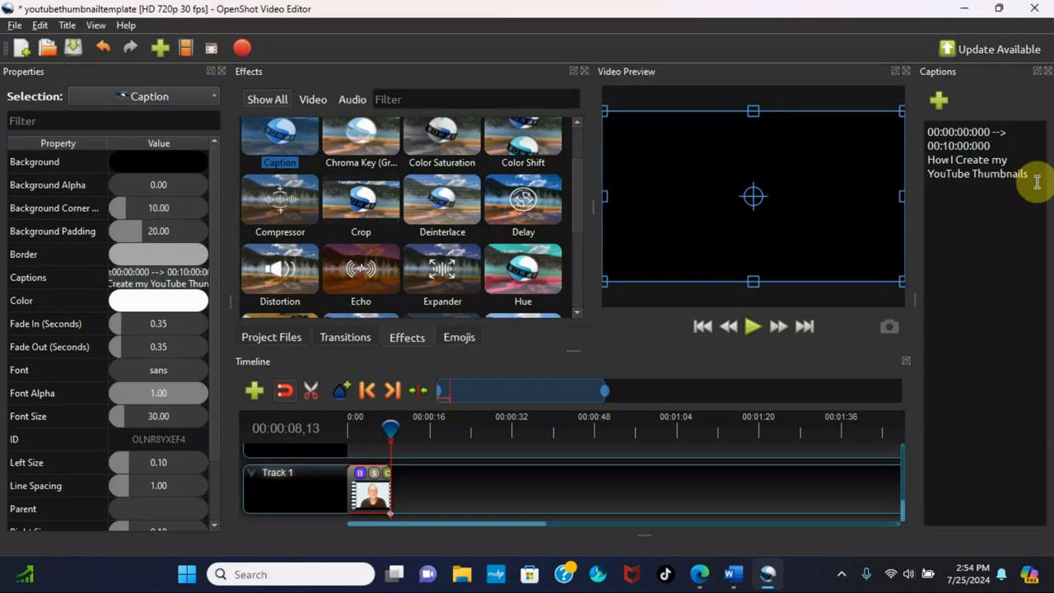
{"action": "type", "text": "s wi"}
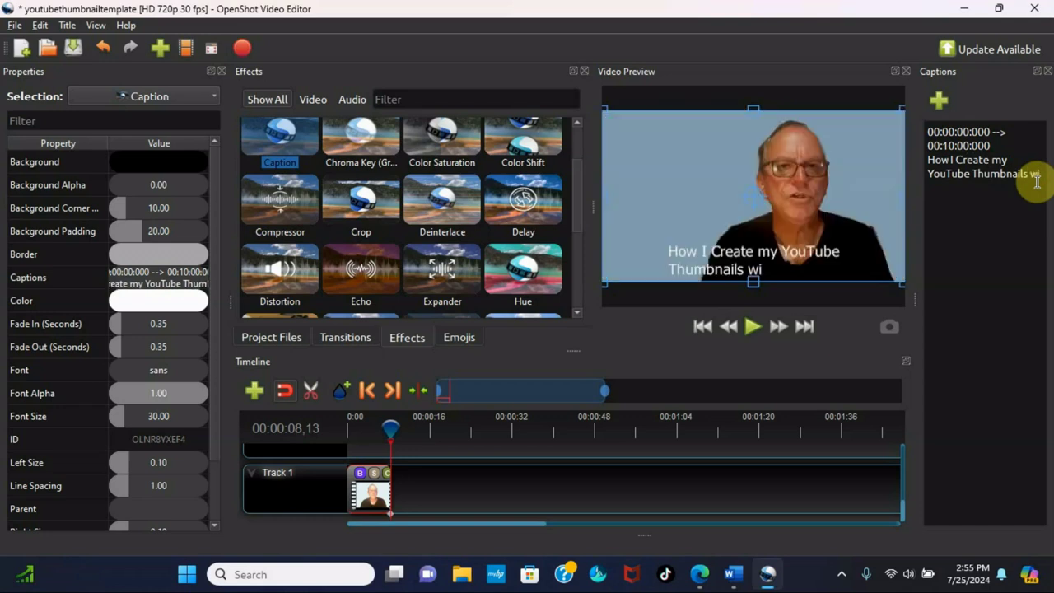
{"action": "type", "text": "th Open"}
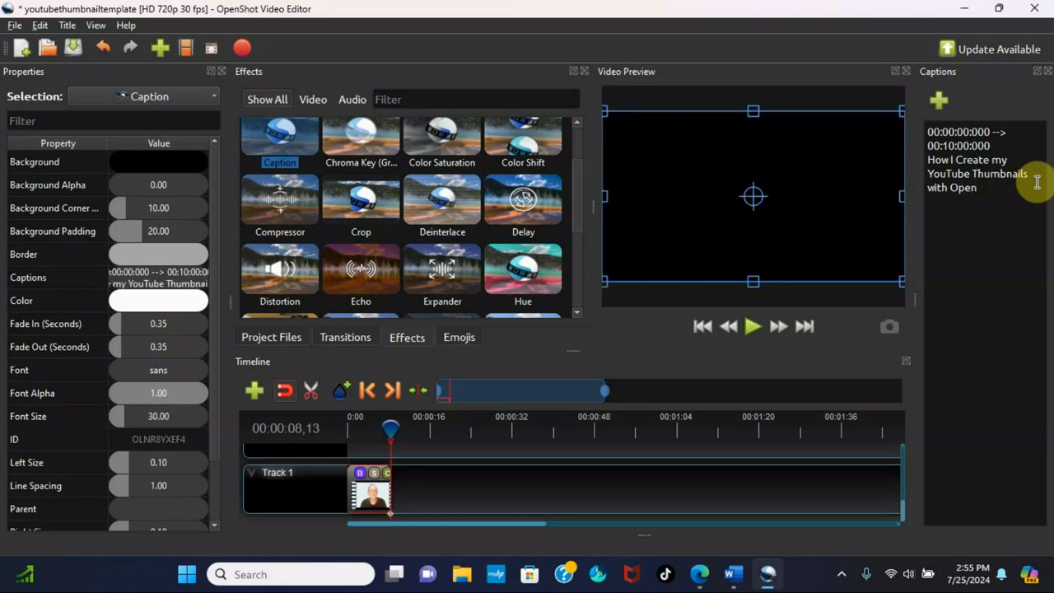
{"action": "type", "text": "Shot"}
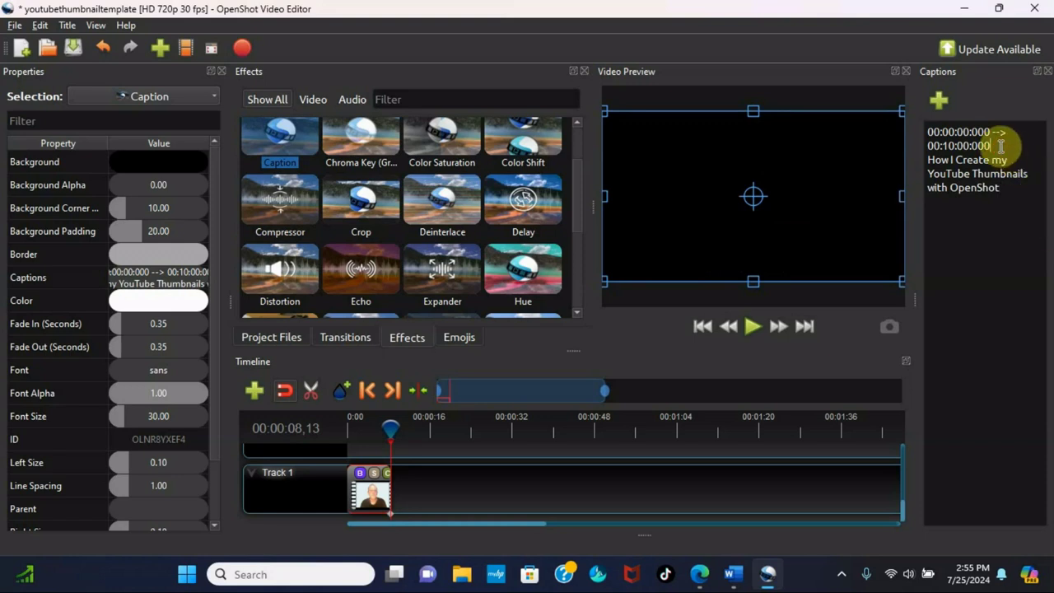
{"action": "key", "text": "Return"}
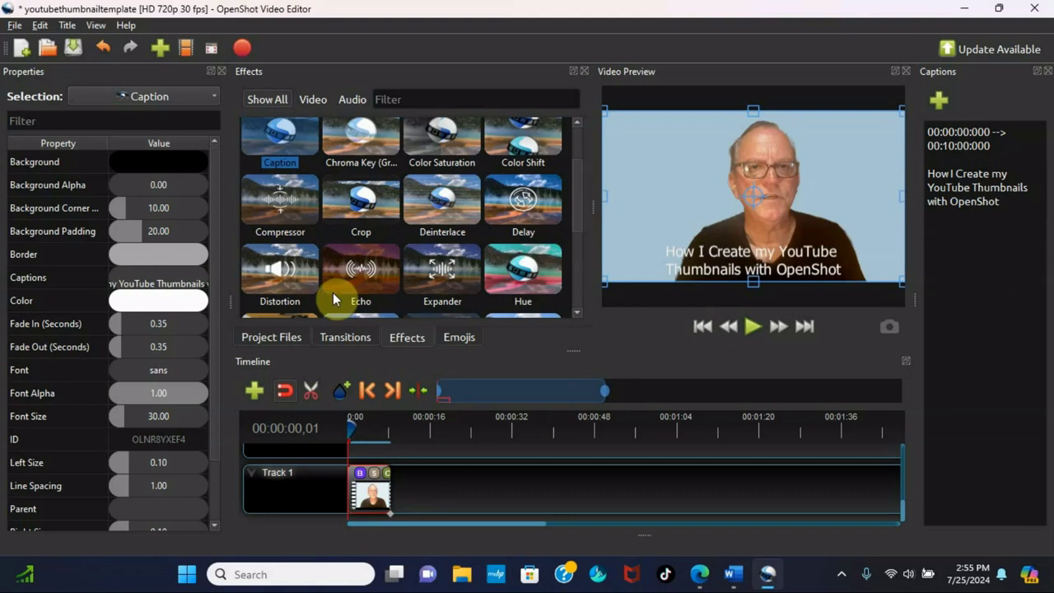
Step: Change the caption's text color to yellow (#ffff00)
{"action": "double_click", "coordinate": [33, 301]}
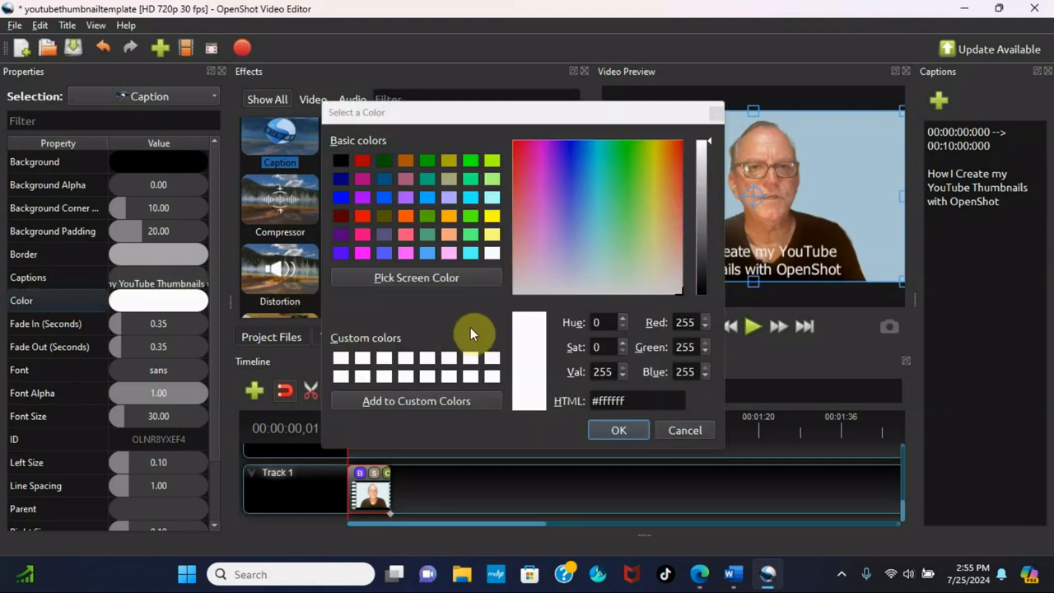
{"action": "left_click", "coordinate": [492, 215]}
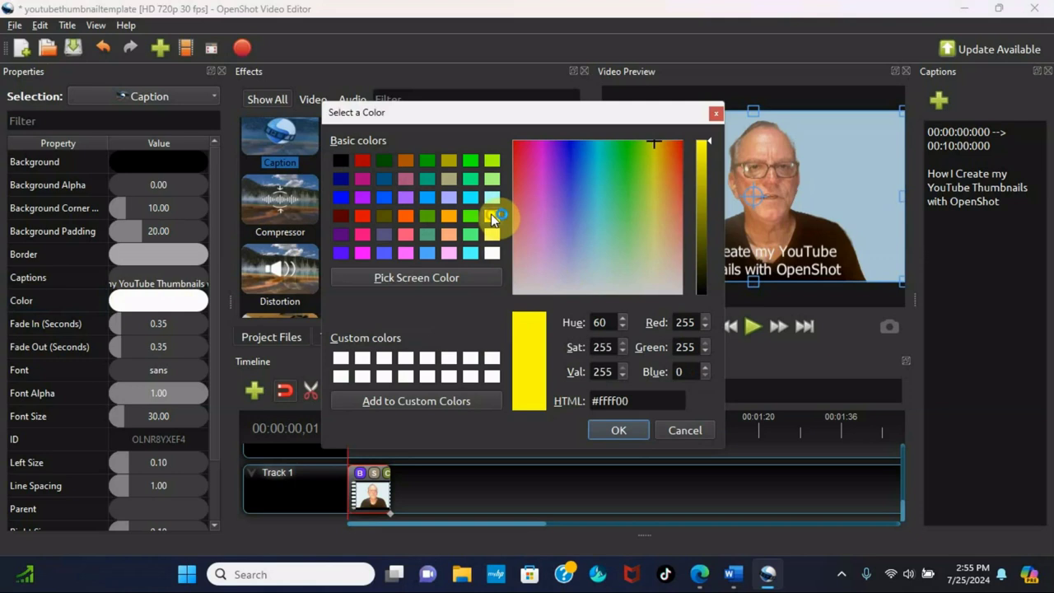
{"action": "left_click", "coordinate": [633, 431]}
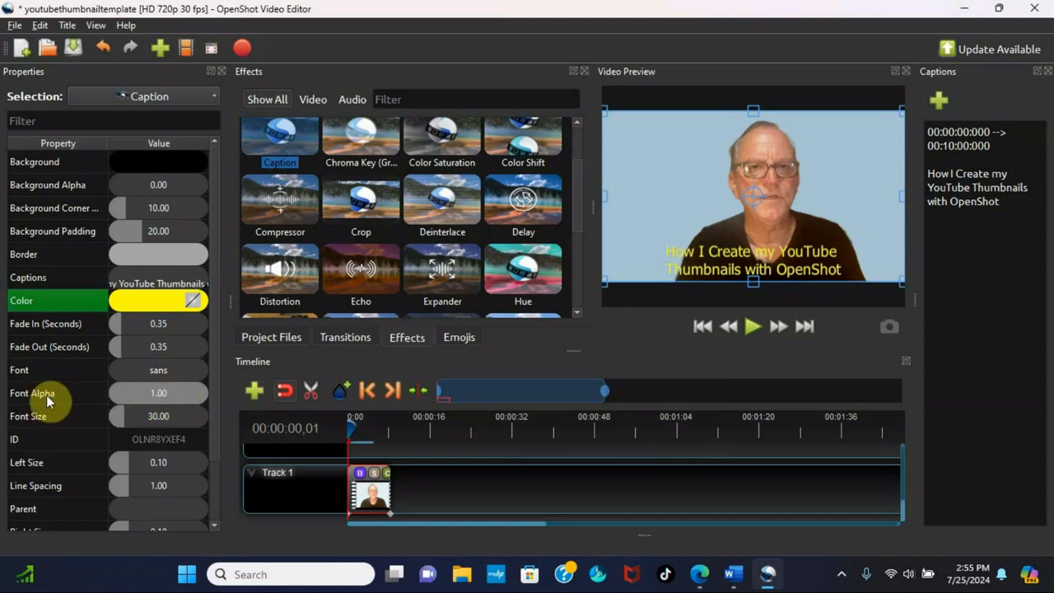
Step: Set the caption's Font Alpha to 255 and Font Size to 34
{"action": "double_click", "coordinate": [163, 392]}
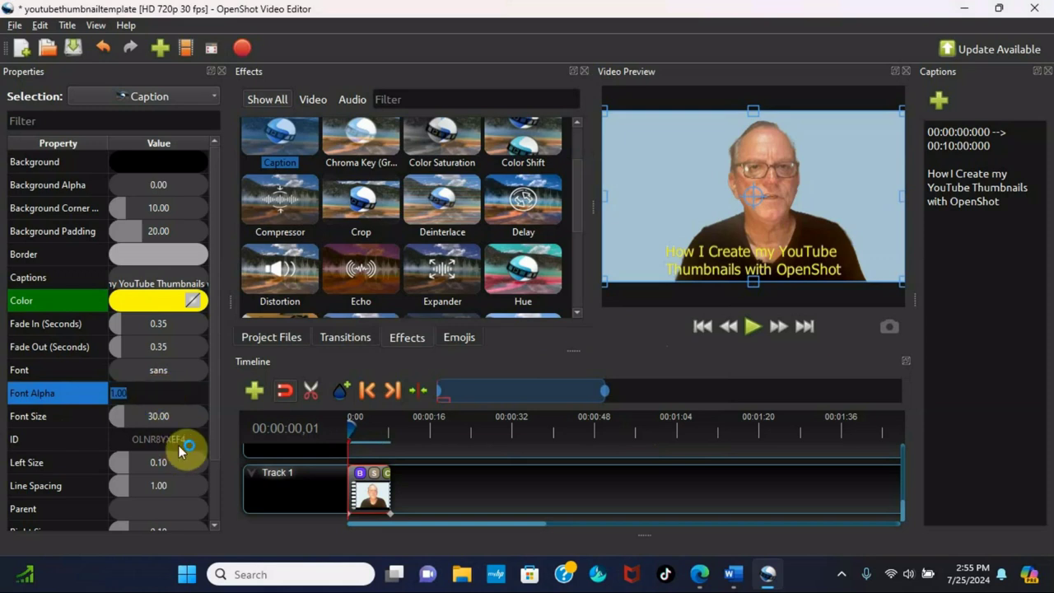
{"action": "type", "text": "255"}
{"action": "key", "text": "Return"}
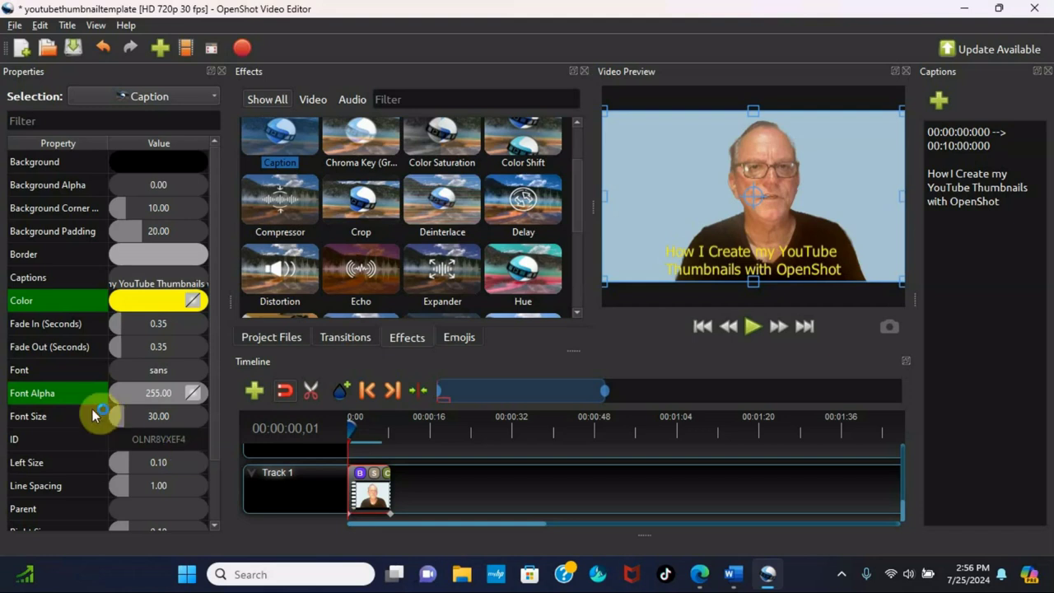
{"action": "double_click", "coordinate": [157, 418]}
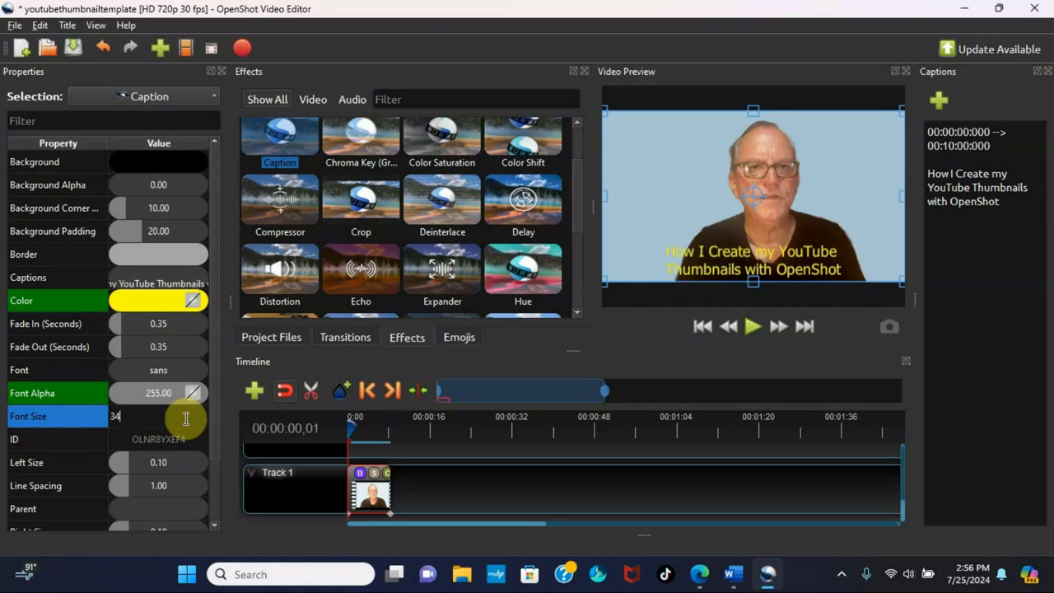
{"action": "key", "text": "Return"}
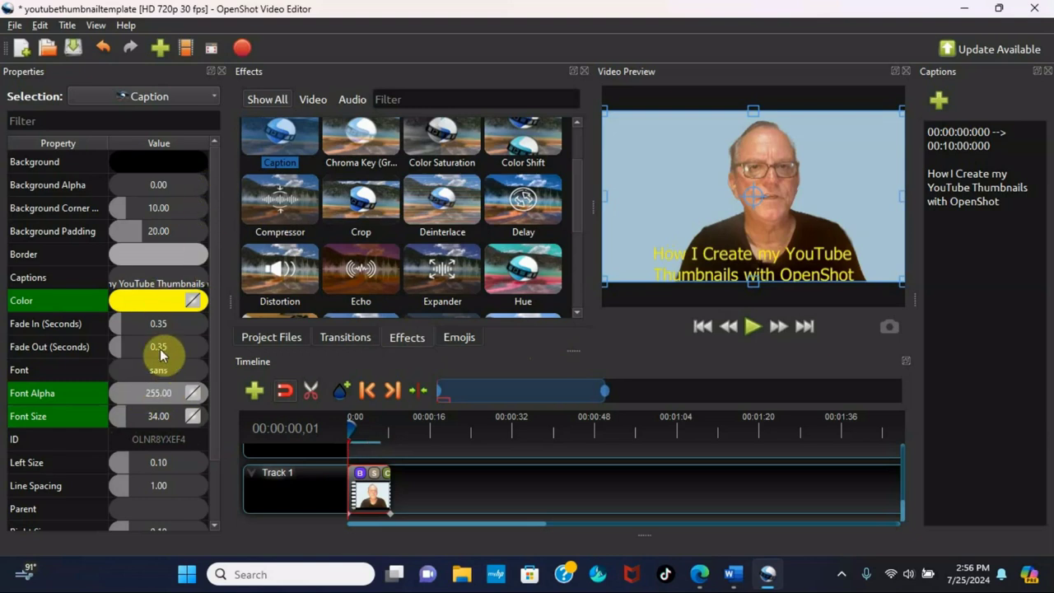
Step: Change the caption's font to Cooper Black, keeping the Regular style
{"action": "left_click", "coordinate": [157, 371]}
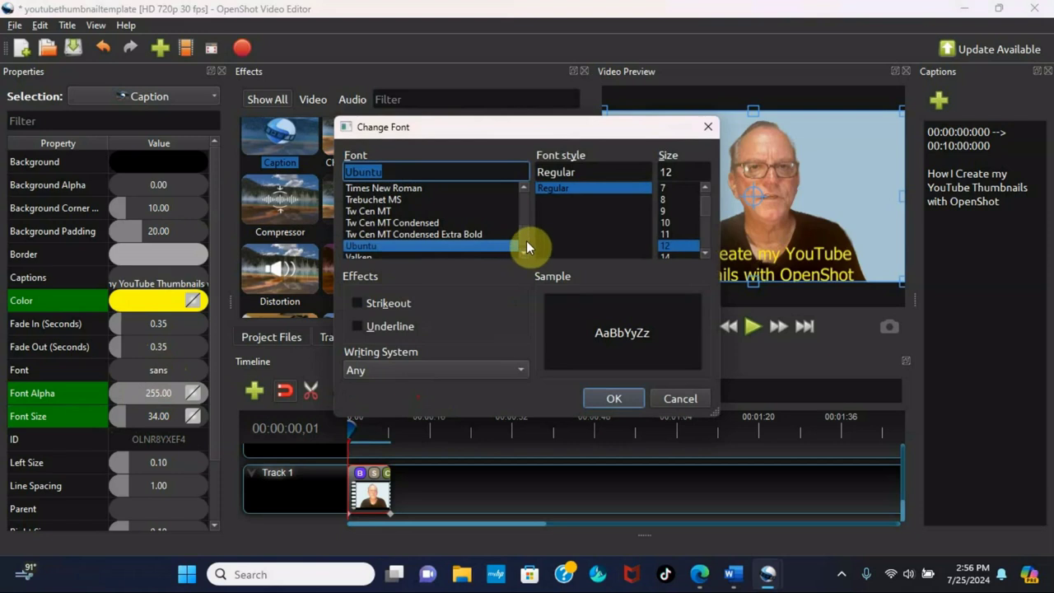
{"action": "left_click_drag", "start_coordinate": [523, 237], "coordinate": [531, 216]}
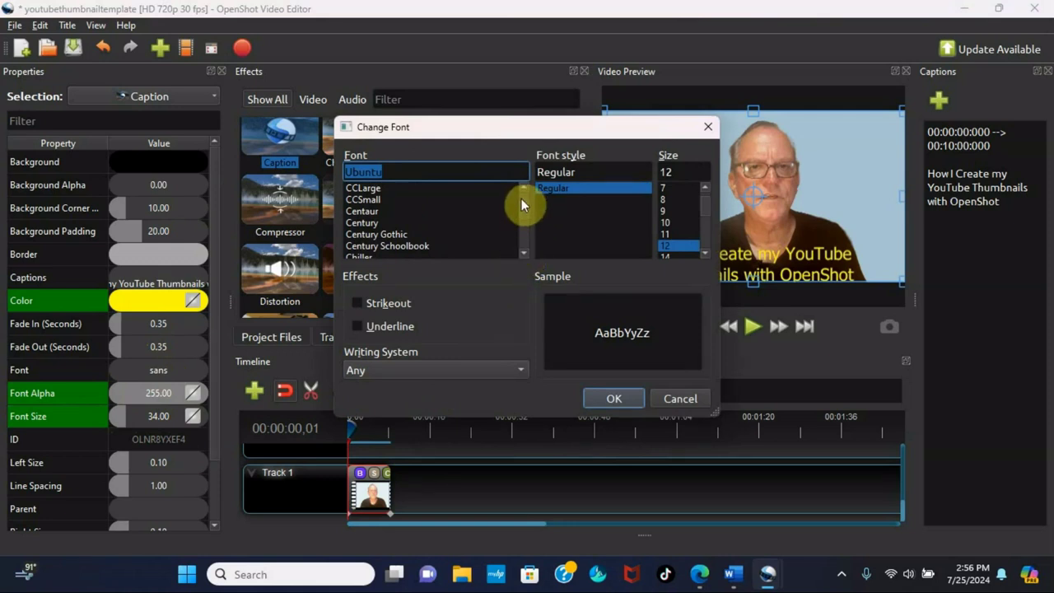
{"action": "left_click", "coordinate": [524, 252]}
{"action": "left_click", "coordinate": [524, 252]}
{"action": "left_click", "coordinate": [524, 252]}
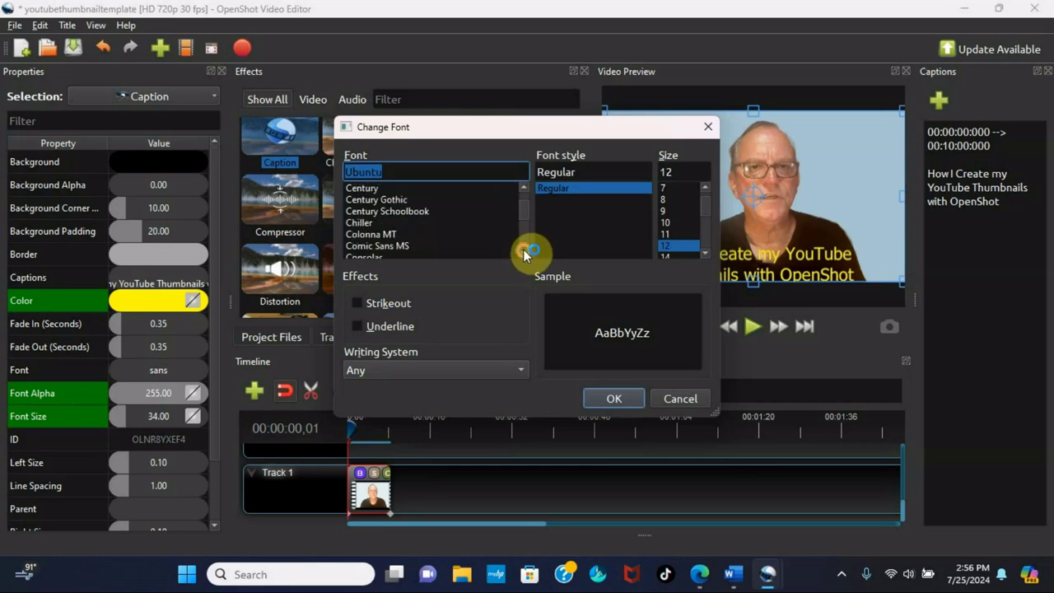
{"action": "scroll", "coordinate": [521, 188], "scroll_direction": "down", "scroll_amount": 3}
{"action": "left_click", "coordinate": [523, 187]}
{"action": "left_click", "coordinate": [523, 187]}
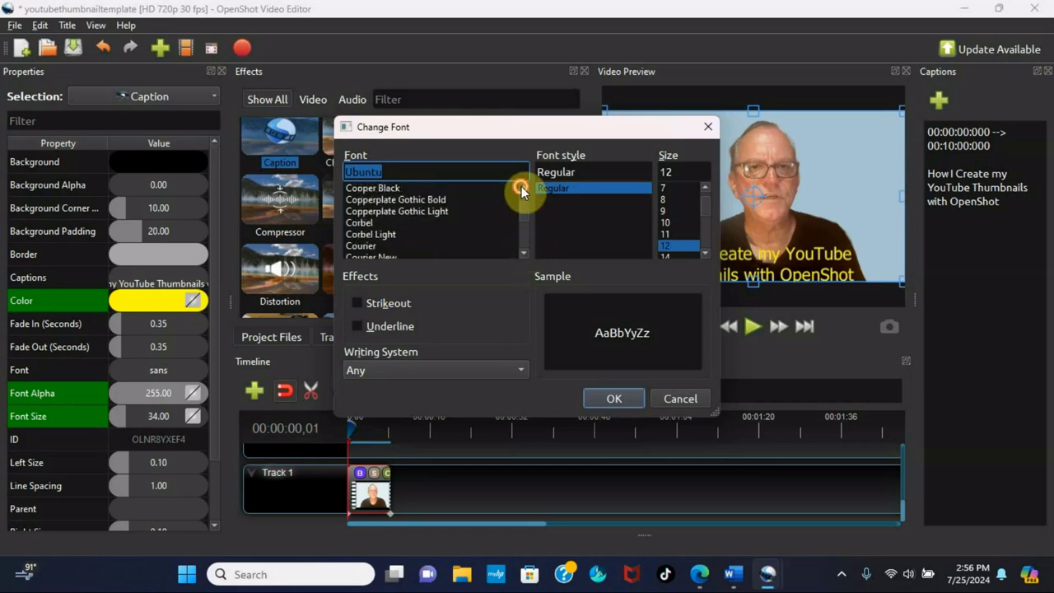
{"action": "left_click", "coordinate": [375, 187]}
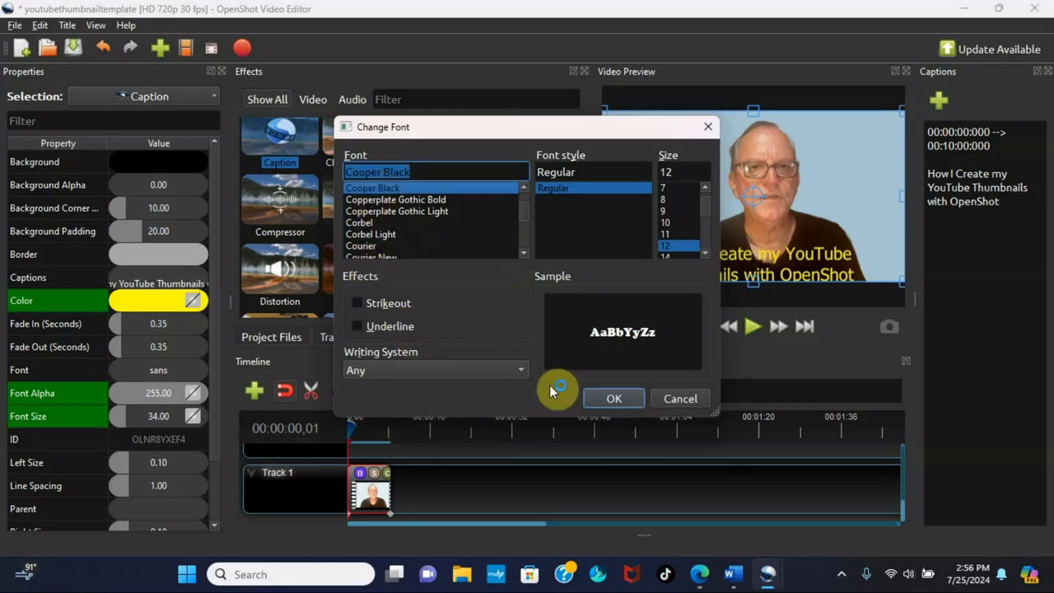
{"action": "left_click", "coordinate": [626, 398]}
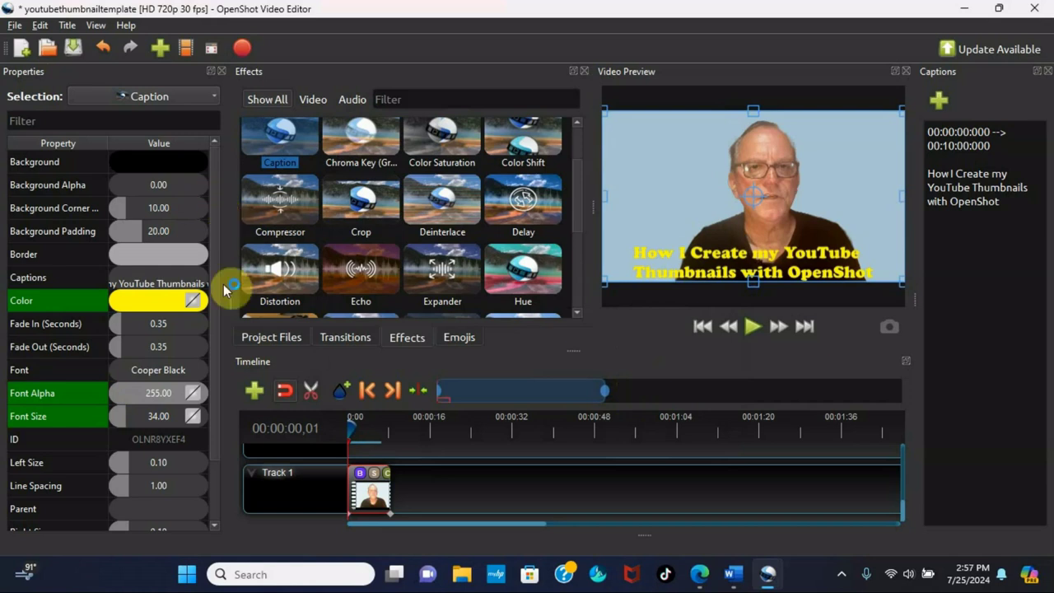
Step: Set the caption's Top Size to 0.25 and save the project
{"action": "scroll", "coordinate": [218, 391], "scroll_direction": "down", "scroll_amount": 3}
{"action": "scroll", "coordinate": [218, 394], "scroll_direction": "down", "scroll_amount": 2}
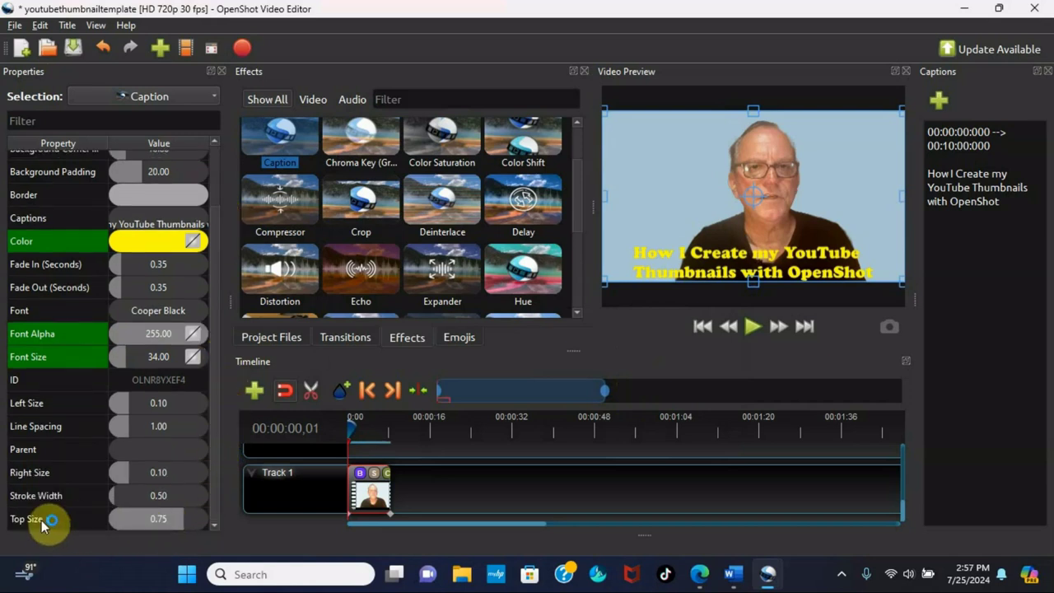
{"action": "double_click", "coordinate": [160, 518]}
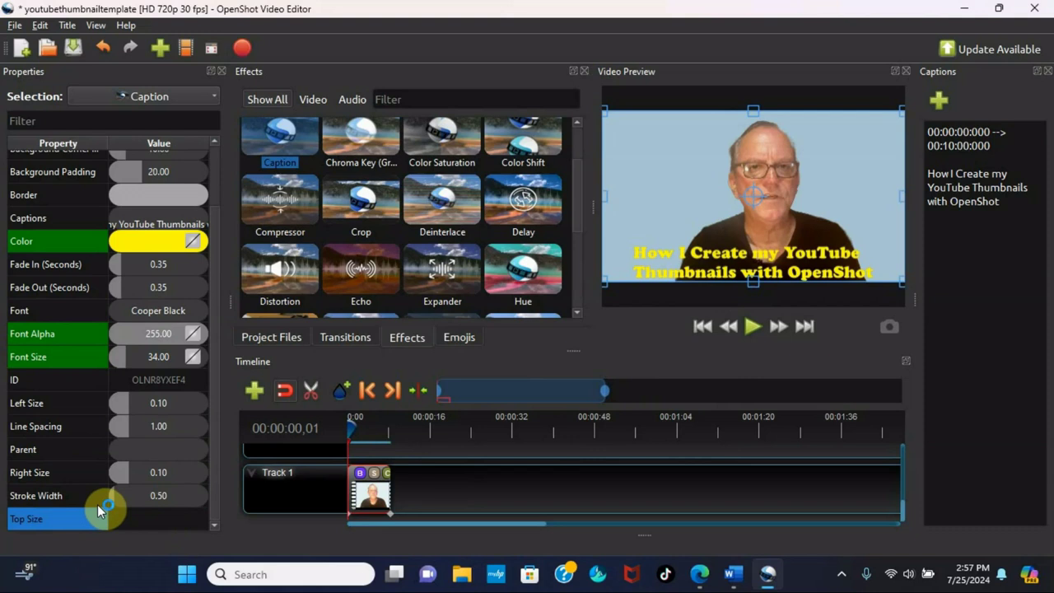
{"action": "type", "text": "25"}
{"action": "key", "text": "Return"}
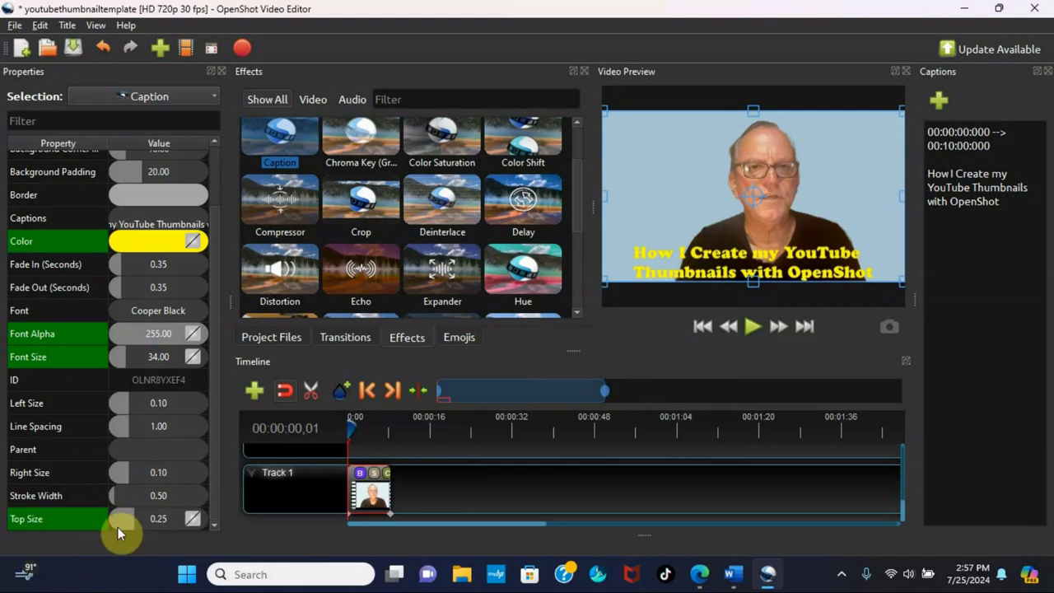
{"action": "key", "text": "ctrl+s"}
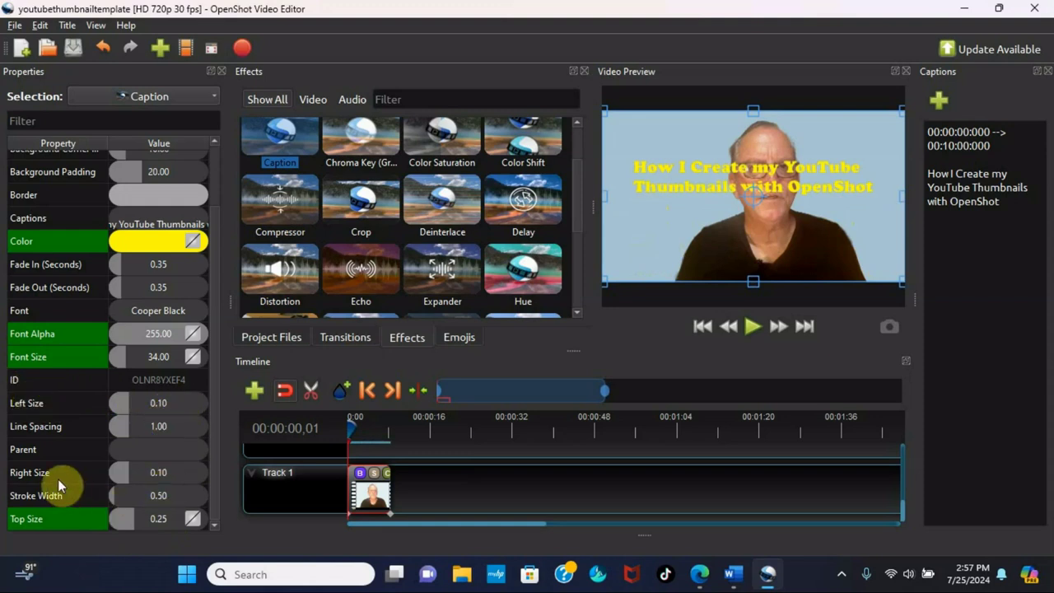
Step: Set the caption's Right Size to 0.5 so the text wraps into a narrower column
{"action": "double_click", "coordinate": [165, 472]}
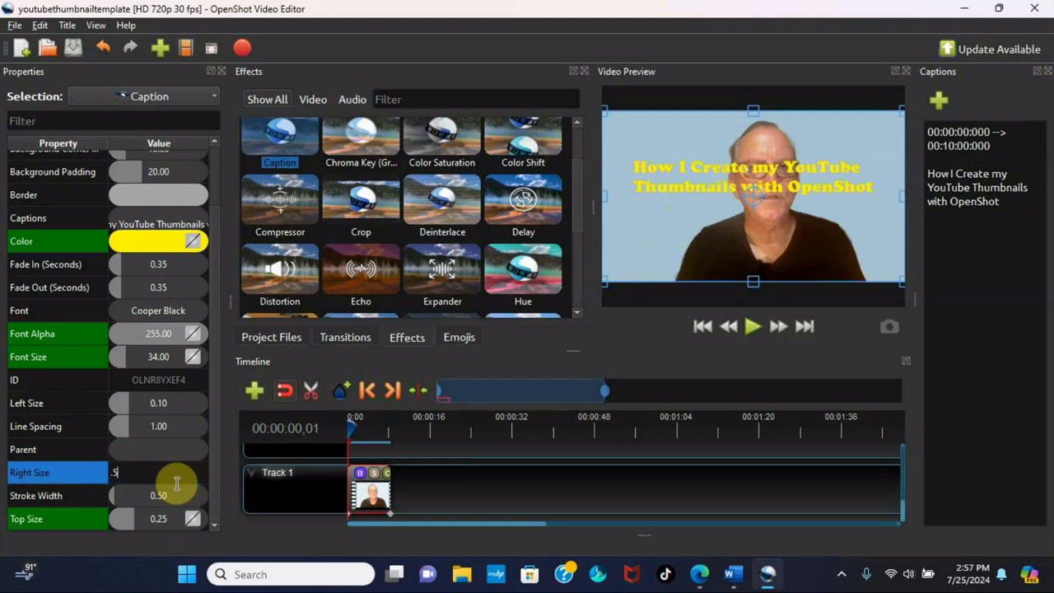
{"action": "type", "text": ".5"}
{"action": "key", "text": "Return"}
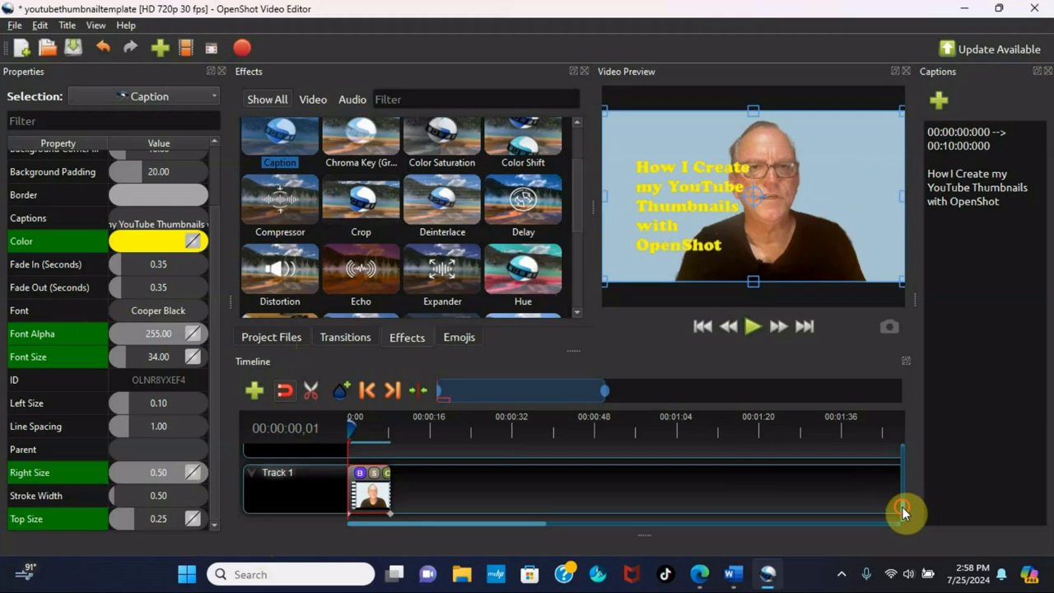
Step: Add openshotlogo.png from the project files to Track 2 and align its start with the beginning of the timeline
{"action": "left_click_drag", "start_coordinate": [902, 506], "coordinate": [900, 494]}
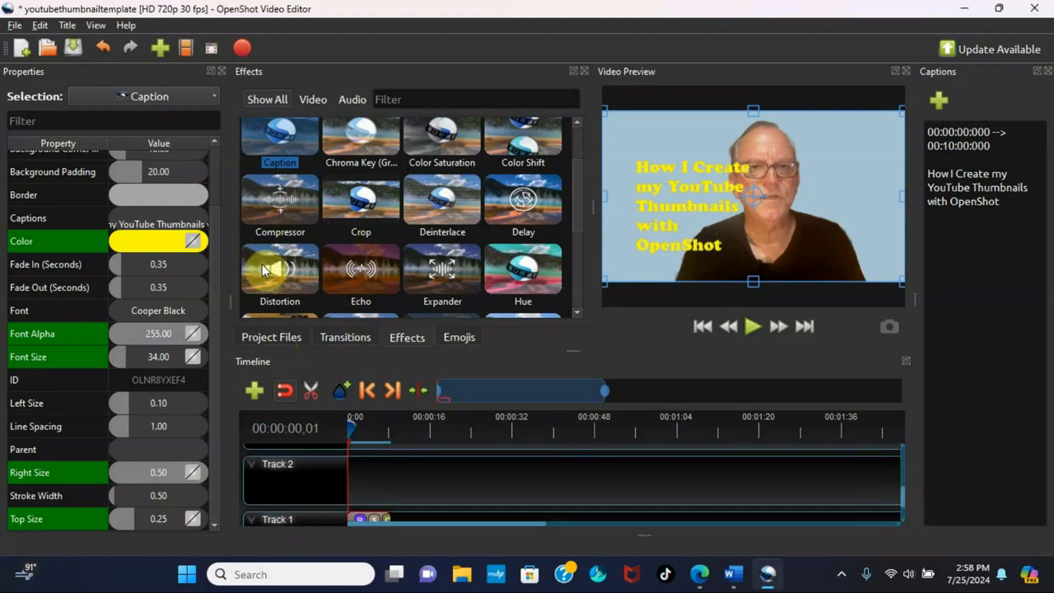
{"action": "left_click", "coordinate": [270, 339]}
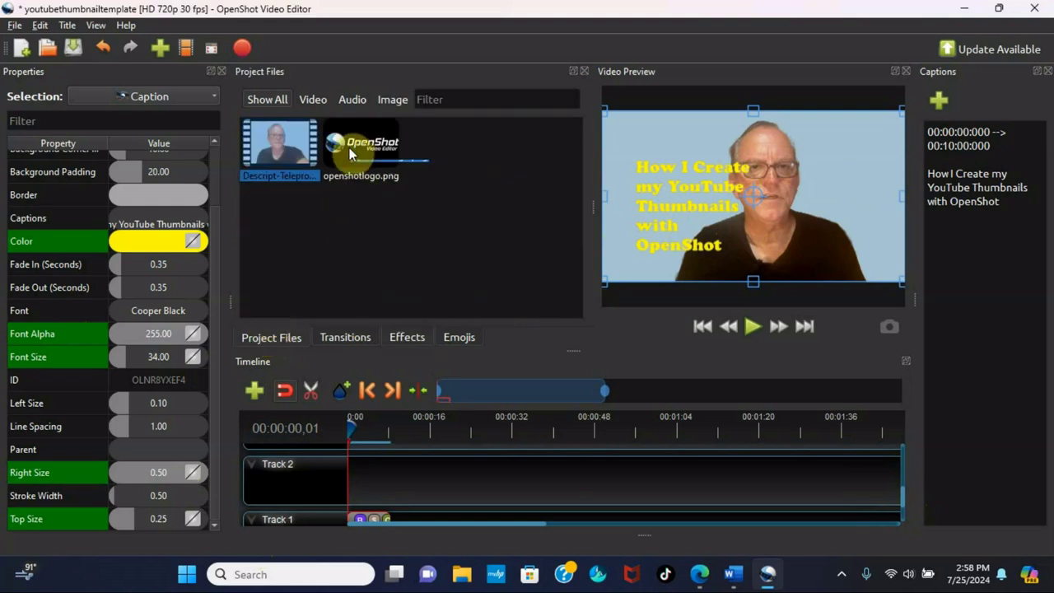
{"action": "left_click_drag", "start_coordinate": [354, 152], "coordinate": [389, 483]}
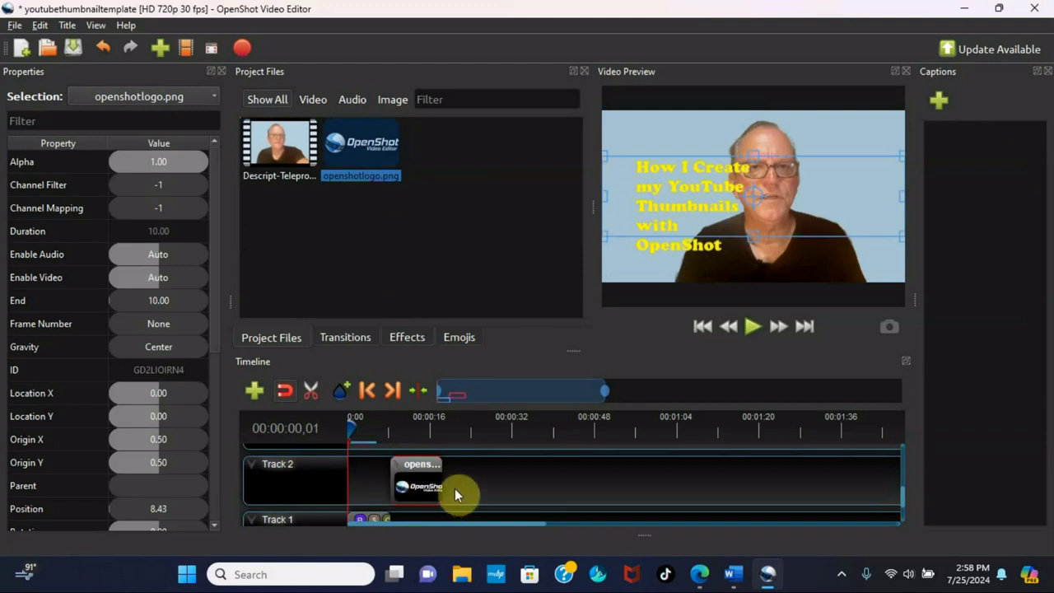
{"action": "left_click_drag", "start_coordinate": [423, 479], "coordinate": [385, 480]}
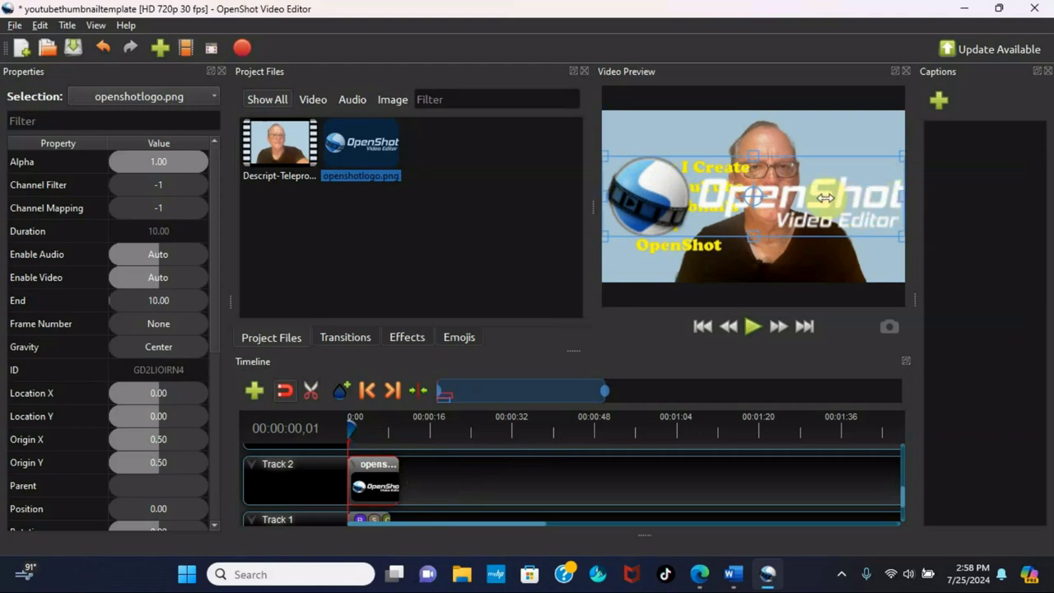
Step: Shrink the OpenShot logo and place it in the frame's upper-left corner above the caption, at about Location X -0.31, Y -0.37
{"action": "left_click_drag", "start_coordinate": [826, 198], "coordinate": [681, 124]}
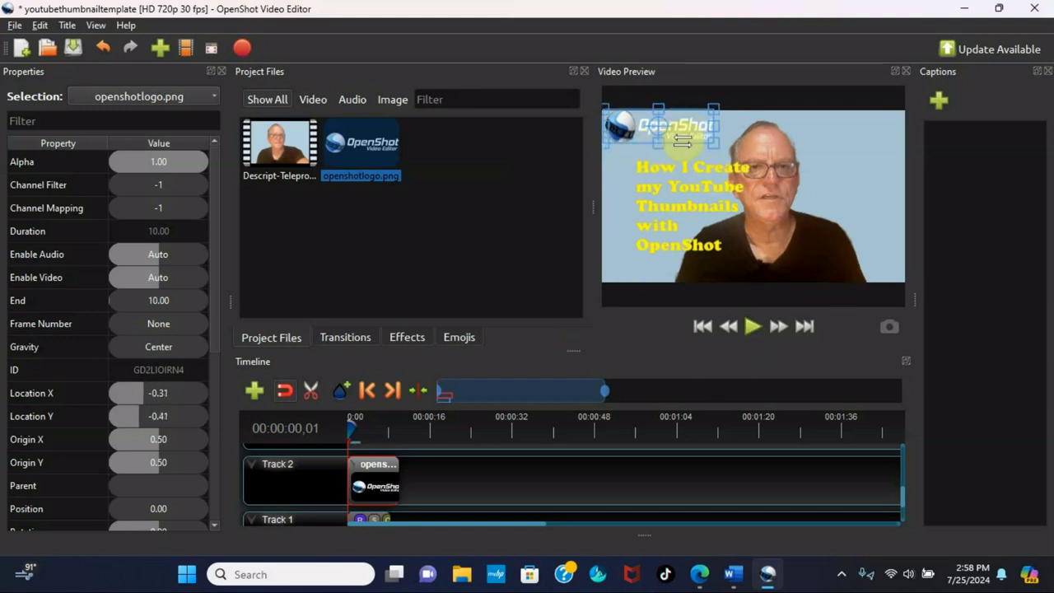
{"action": "left_click_drag", "start_coordinate": [686, 128], "coordinate": [688, 137]}
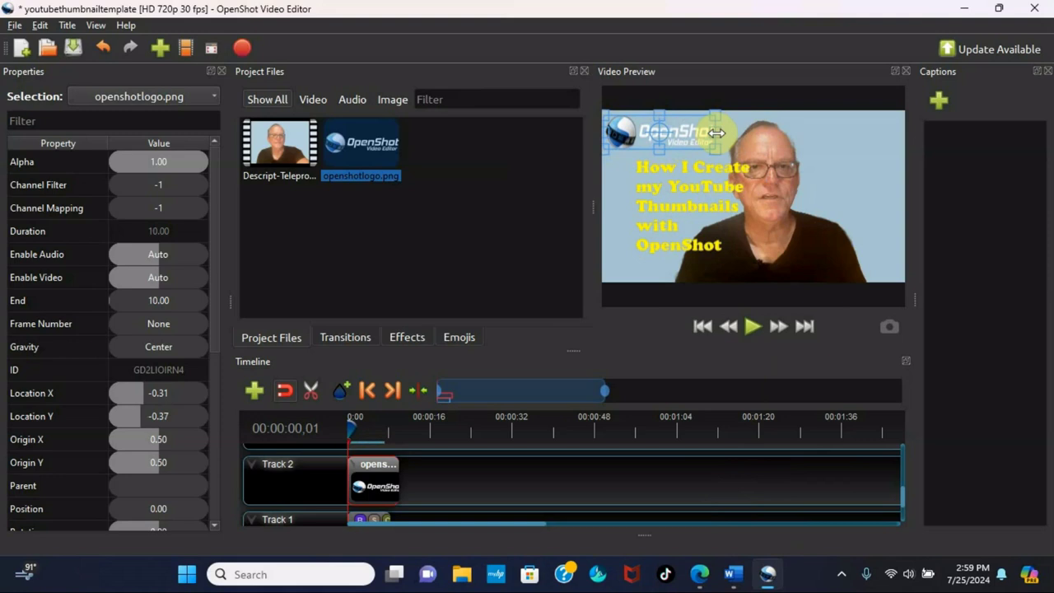
{"action": "left_click_drag", "start_coordinate": [726, 132], "coordinate": [720, 135]}
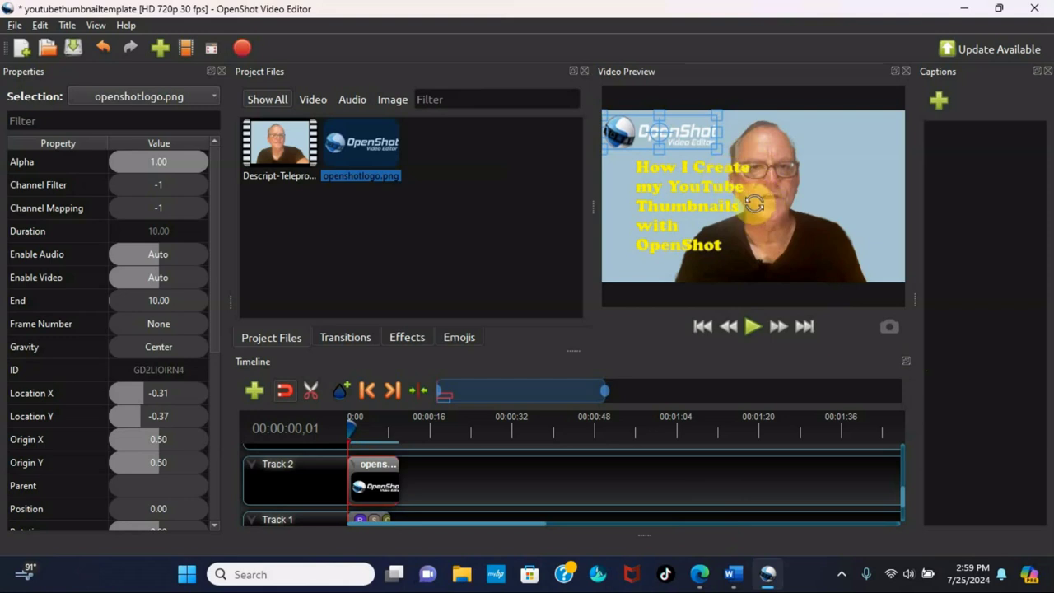
Step: Set the X Shift of the Track 1 clip's Shift effect to 0.17, moving the presenter away from the caption
{"action": "scroll", "coordinate": [379, 494], "scroll_direction": "down", "scroll_amount": 1}
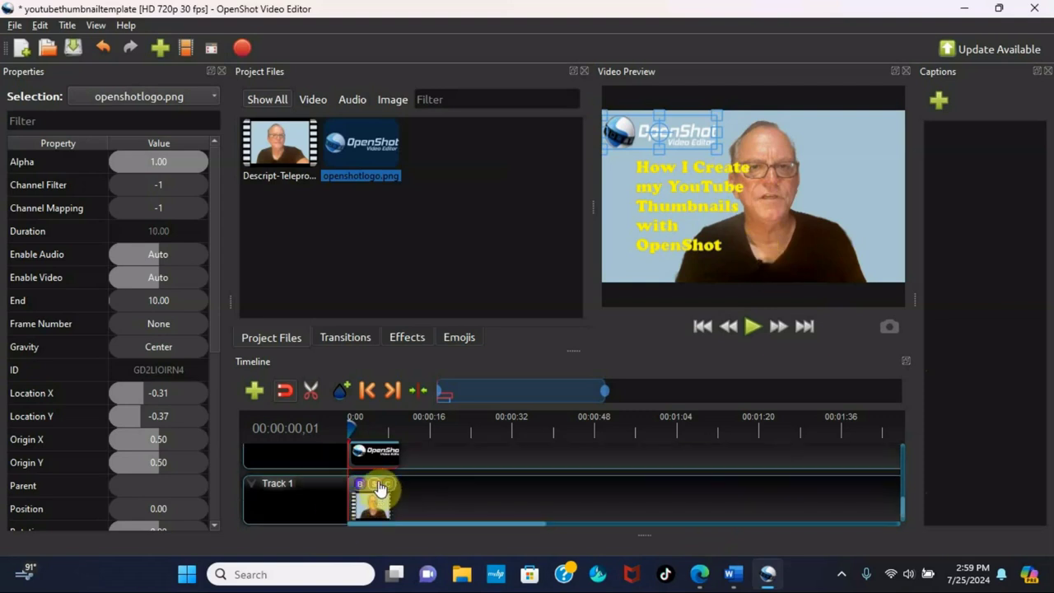
{"action": "right_click", "coordinate": [375, 484]}
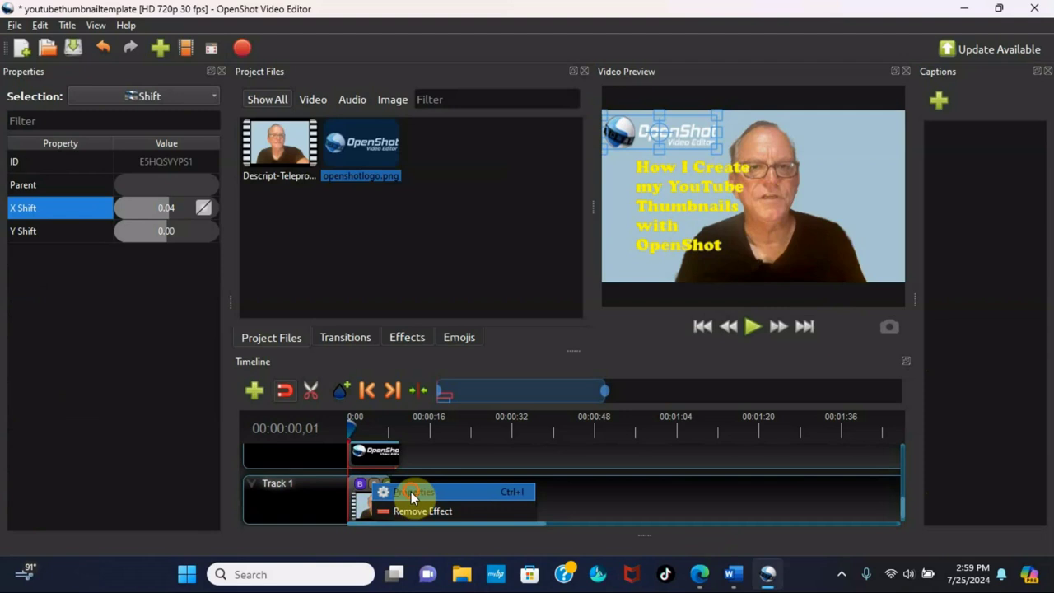
{"action": "left_click", "coordinate": [370, 488]}
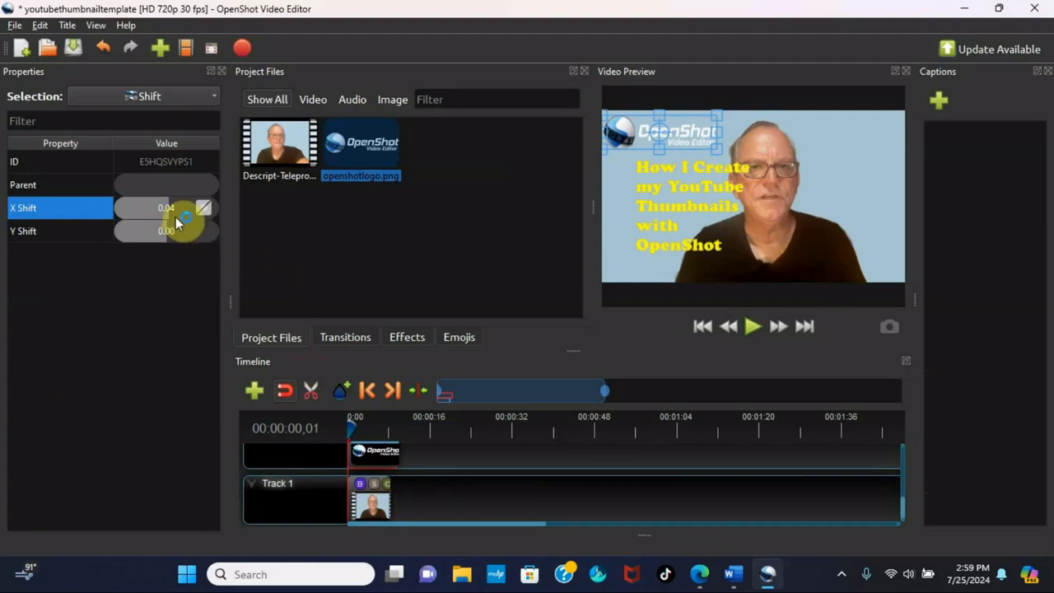
{"action": "mouse_move", "coordinate": [170, 212]}
{"action": "left_mouse_down"}
{"action": "mouse_move", "coordinate": [189, 208]}
{"action": "mouse_move", "coordinate": [172, 210]}
{"action": "left_mouse_up"}
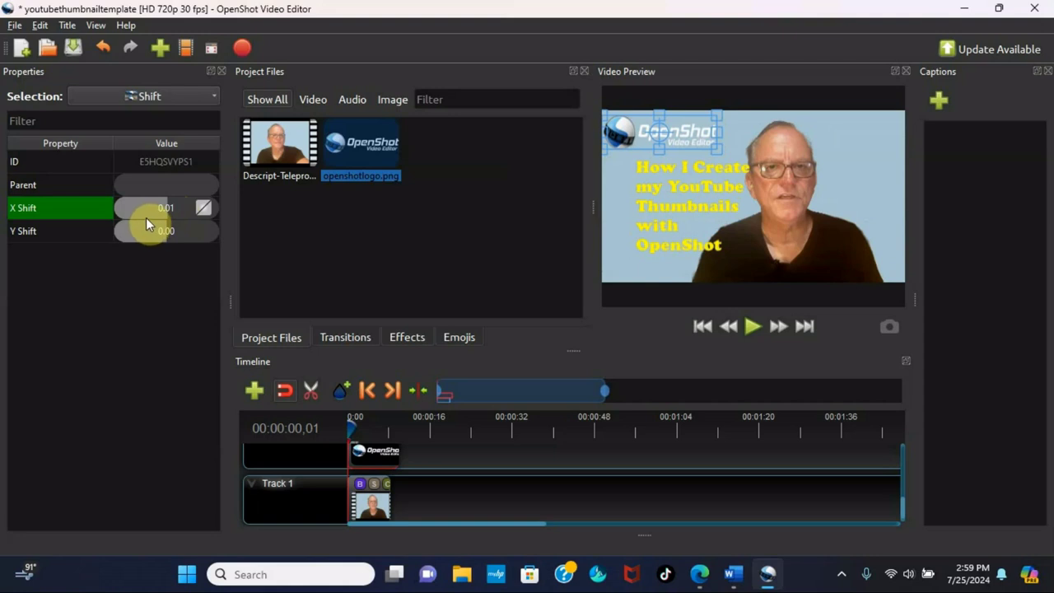
{"action": "mouse_move", "coordinate": [162, 210]}
{"action": "left_mouse_down"}
{"action": "mouse_move", "coordinate": [166, 221]}
{"action": "mouse_move", "coordinate": [176, 213]}
{"action": "left_mouse_up"}
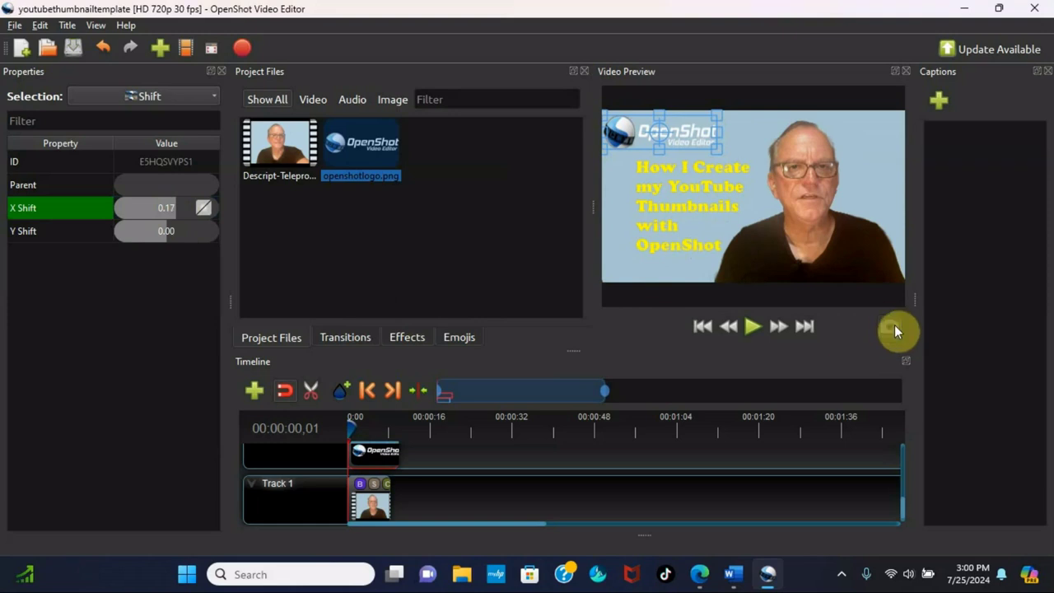
Step: Save the current preview frame as a PNG image named thumbnailopenshot6 in the Pictures folder
{"action": "left_click", "coordinate": [896, 330]}
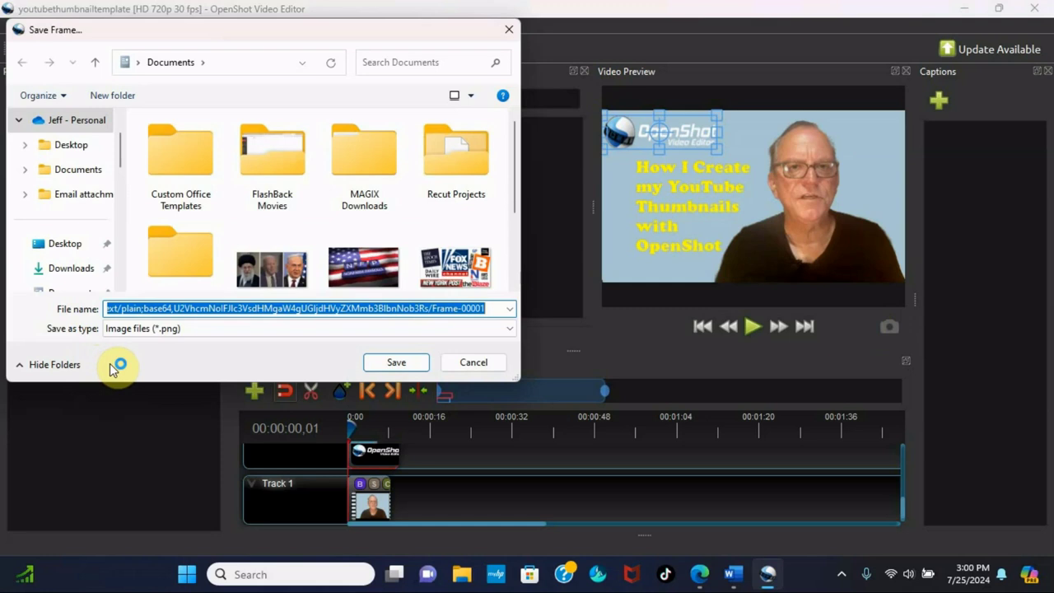
{"action": "type", "text": "thumbn"}
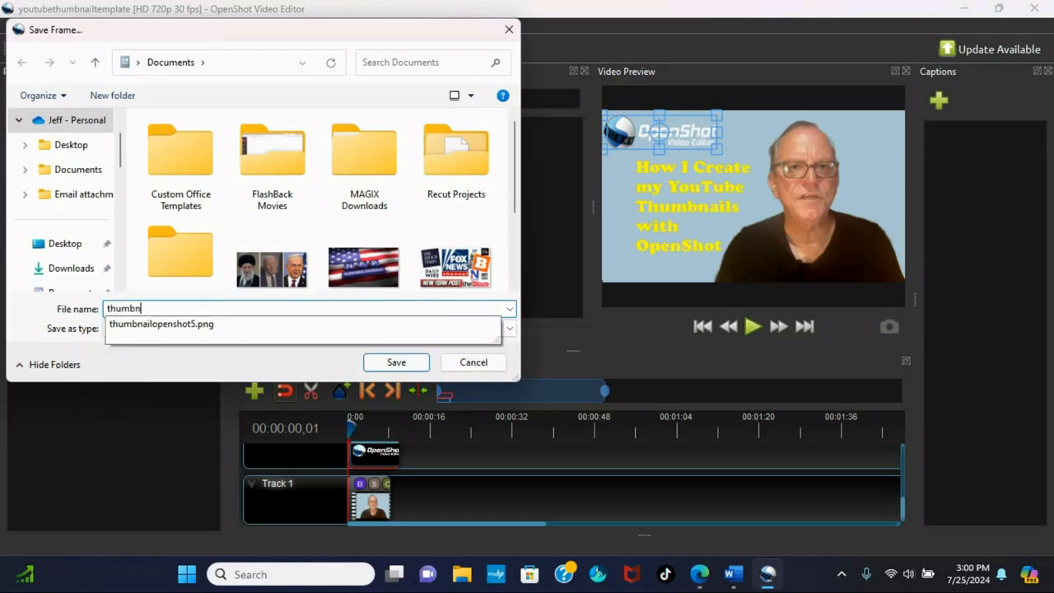
{"action": "type", "text": "ailopenshot6"}
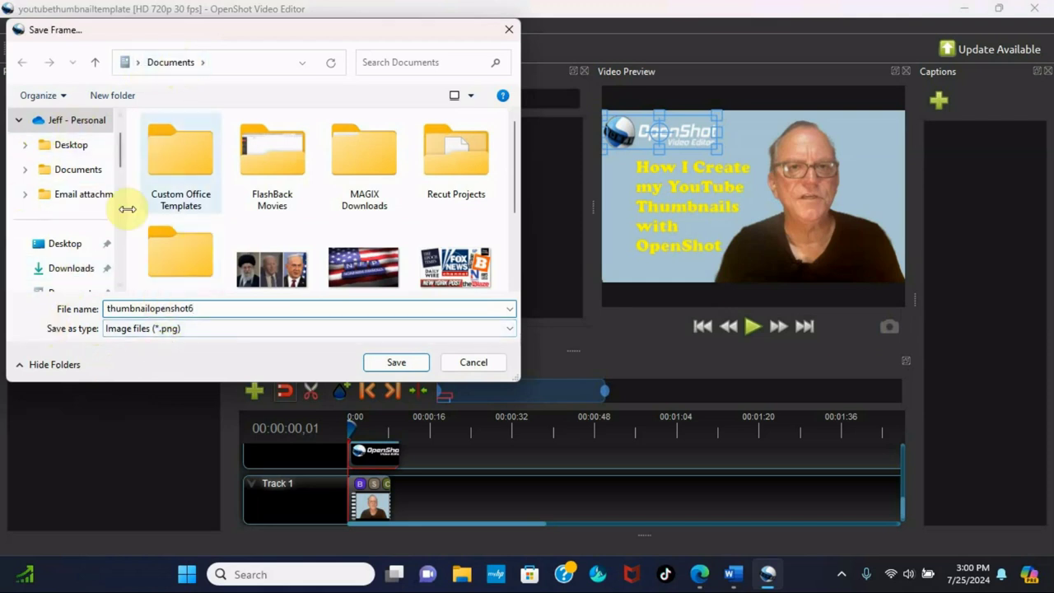
{"action": "scroll", "coordinate": [125, 169], "scroll_direction": "down", "scroll_amount": 1}
{"action": "scroll", "coordinate": [126, 169], "scroll_direction": "down", "scroll_amount": 1}
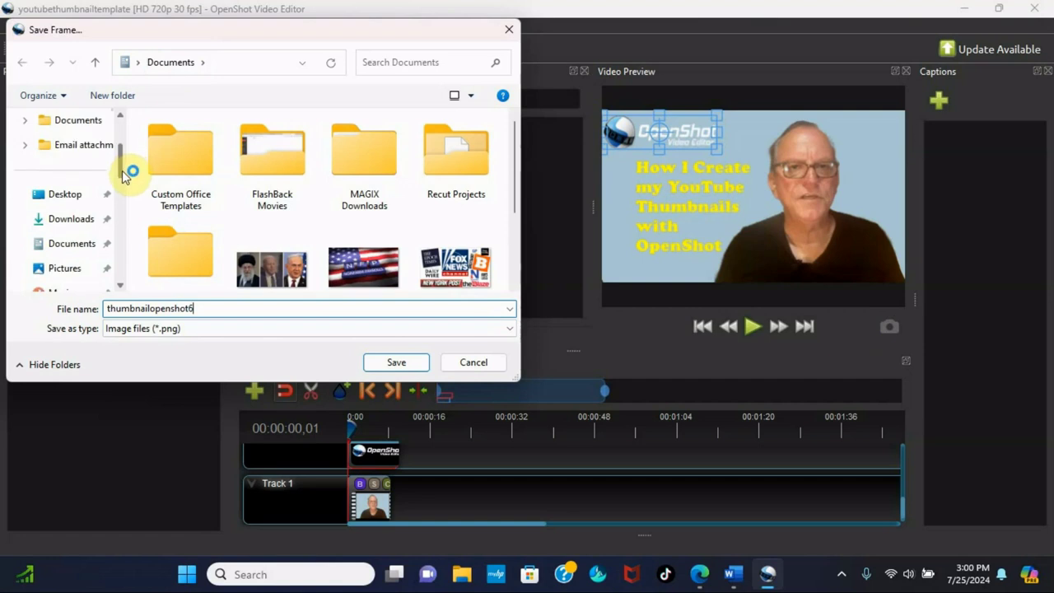
{"action": "left_click", "coordinate": [54, 269]}
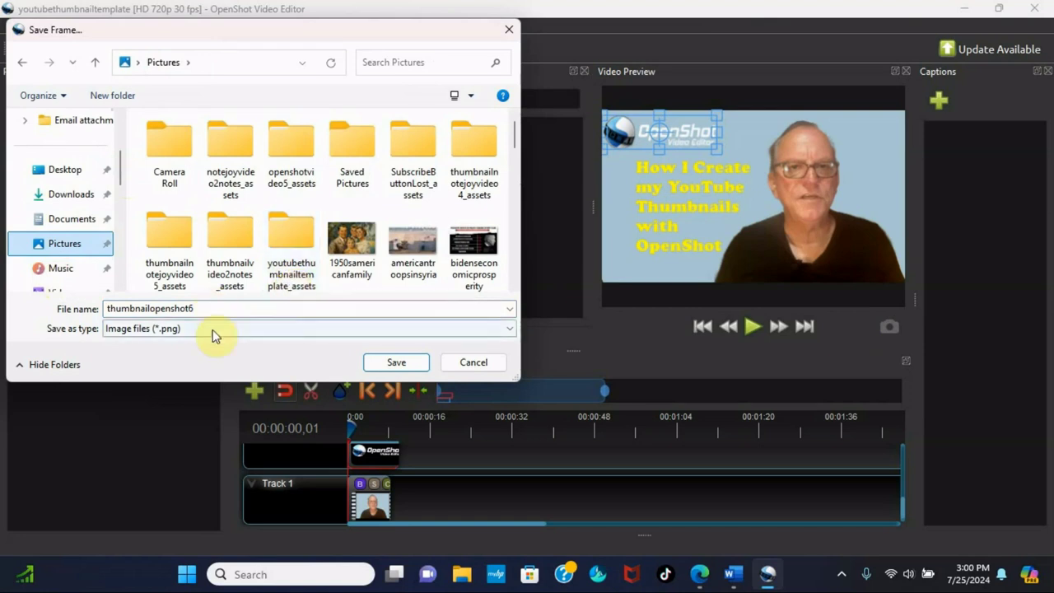
{"action": "left_click", "coordinate": [394, 363]}
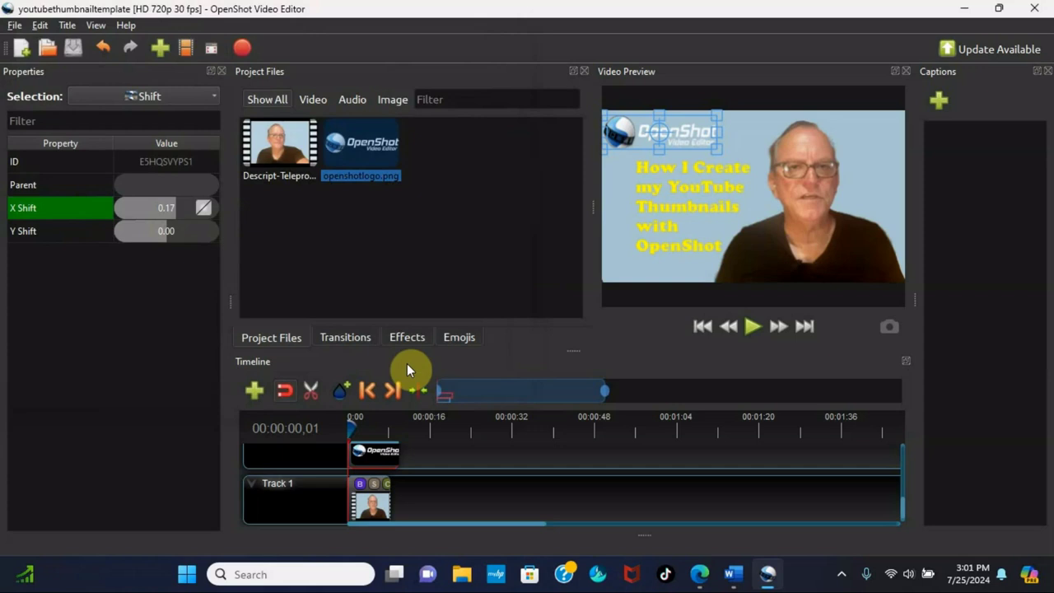
Step: Switch to File Explorer, search the Pictures folder for "thumbnailo", and select the thumbnailopenshot6 image
{"action": "left_click", "coordinate": [463, 572]}
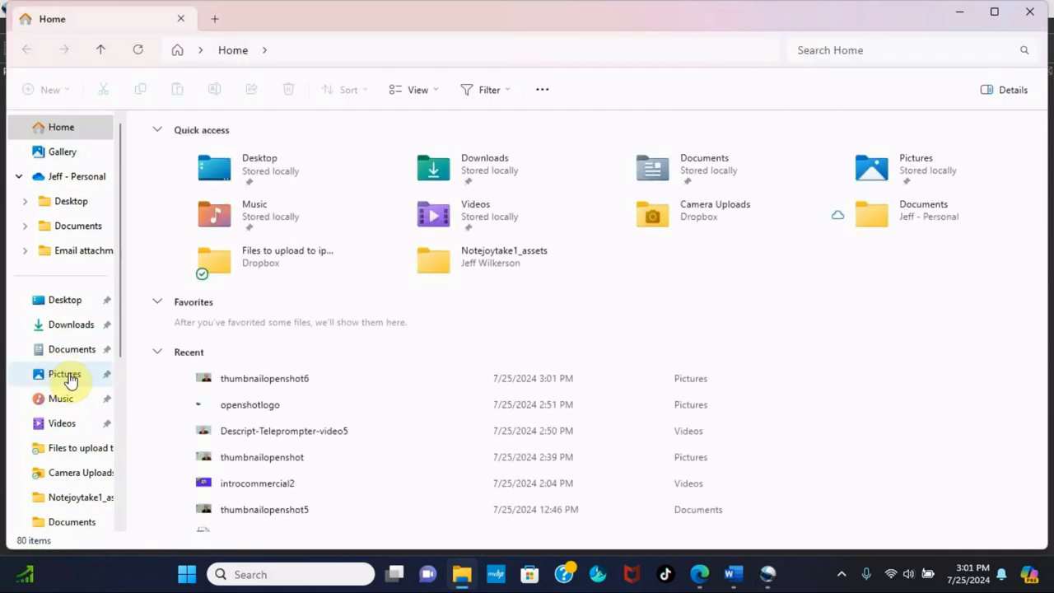
{"action": "left_click", "coordinate": [70, 379]}
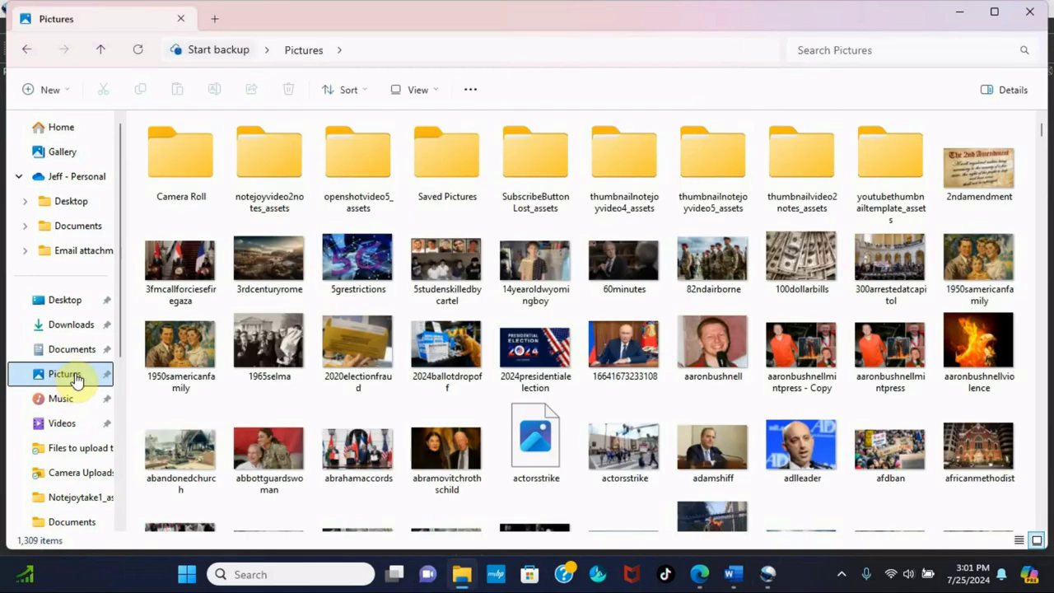
{"action": "left_click", "coordinate": [836, 51]}
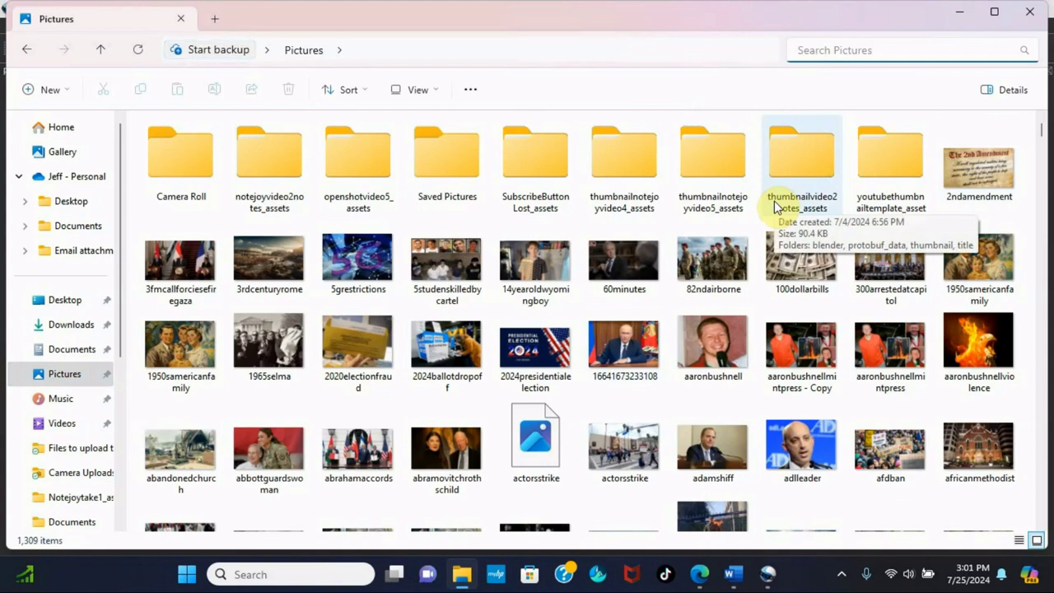
{"action": "type", "text": "thumb"}
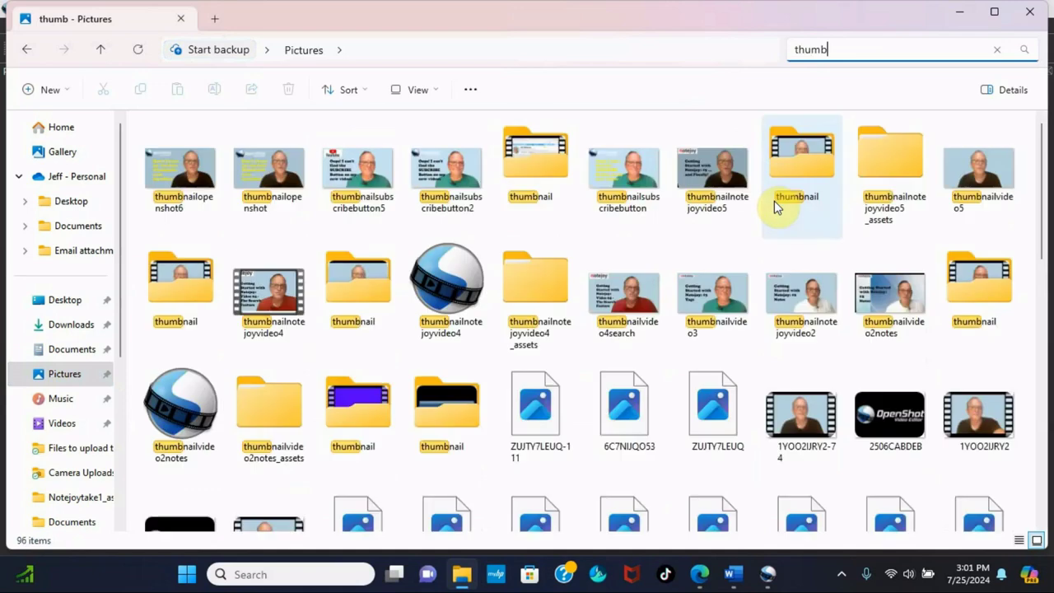
{"action": "type", "text": "nailo"}
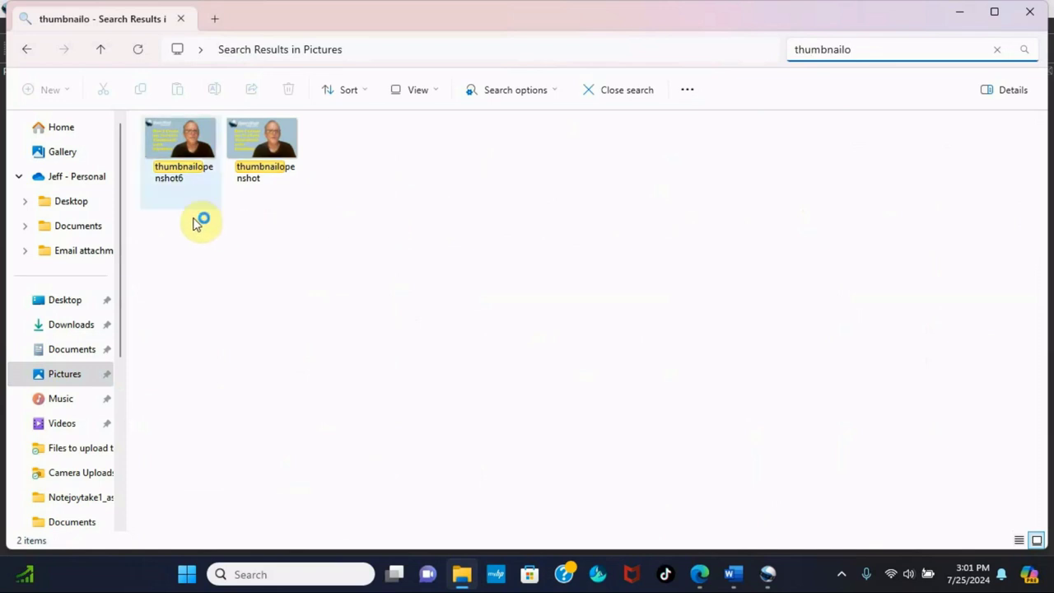
{"action": "mouse_move", "coordinate": [189, 146]}
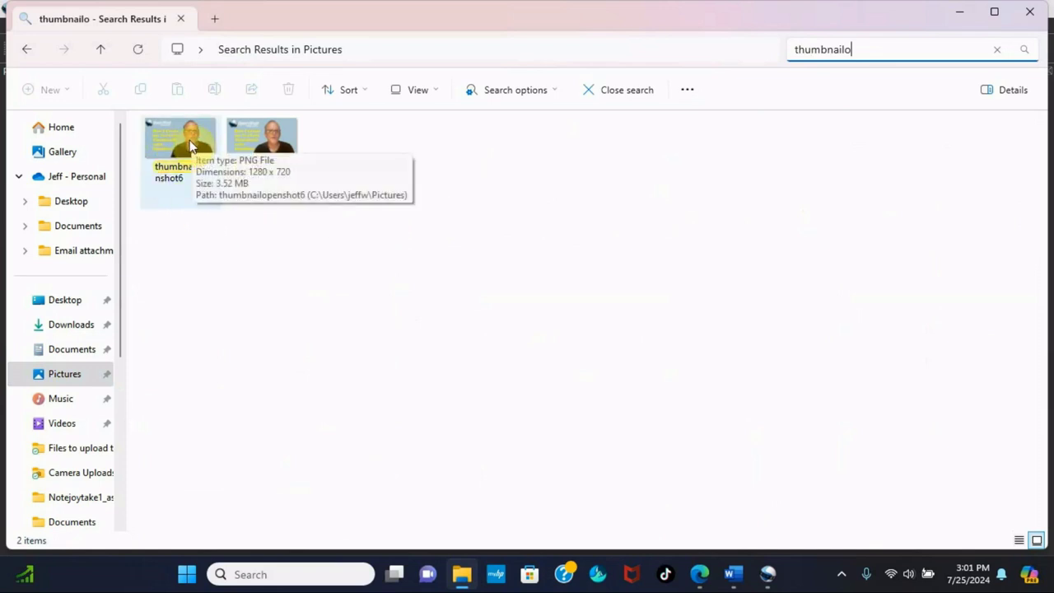
{"action": "left_click", "coordinate": [189, 147]}
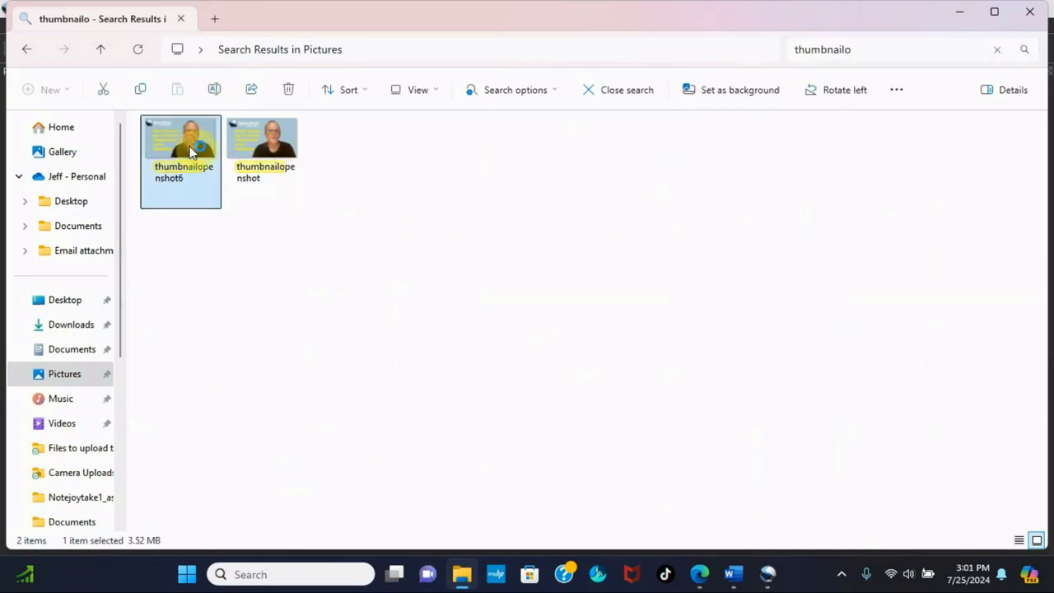